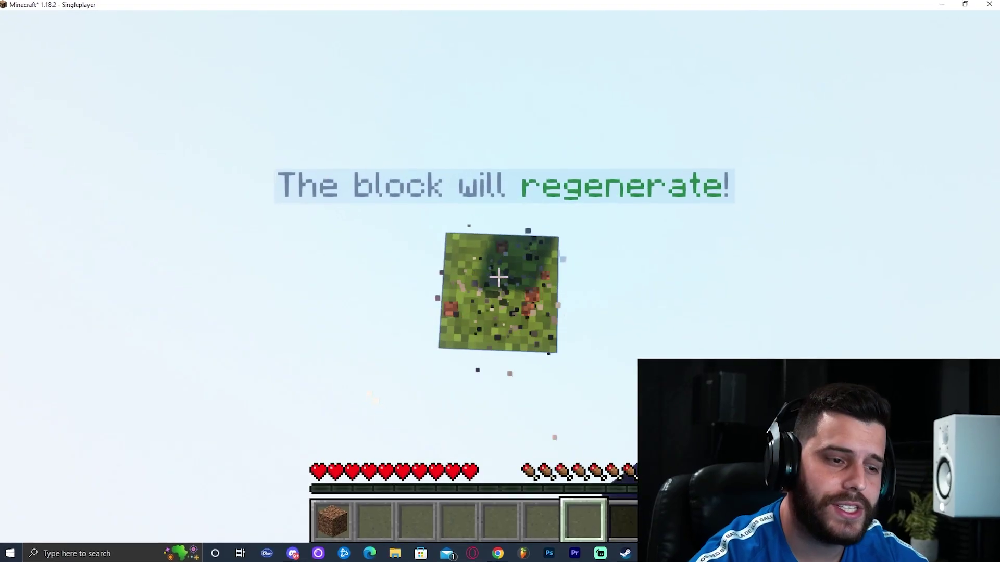
Mine the floating dirt block, then keep mining it after it regenerates.
drag(499, 277, 498, 278)
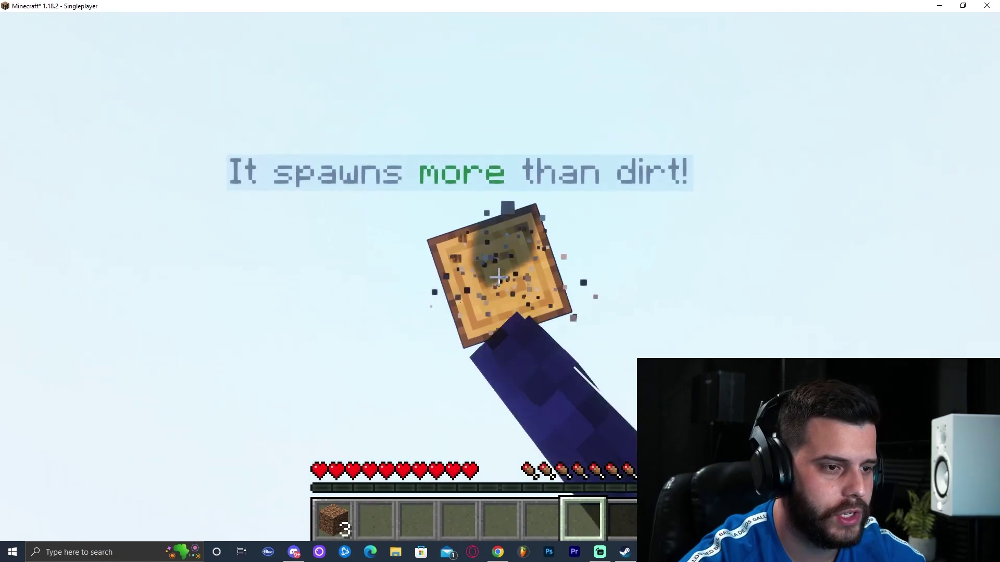
drag(499, 278, 498, 277)
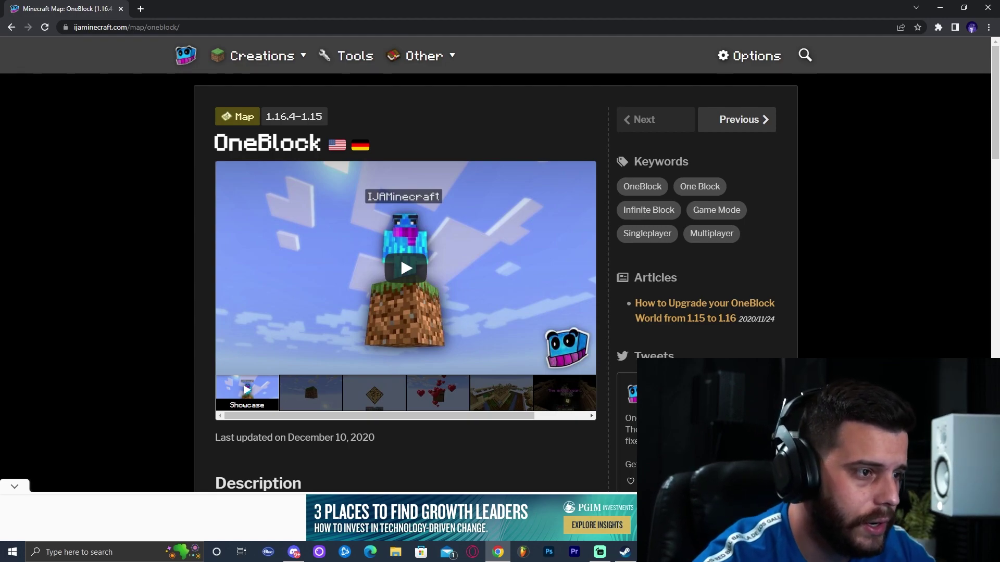
scroll(500, 261, down, 10)
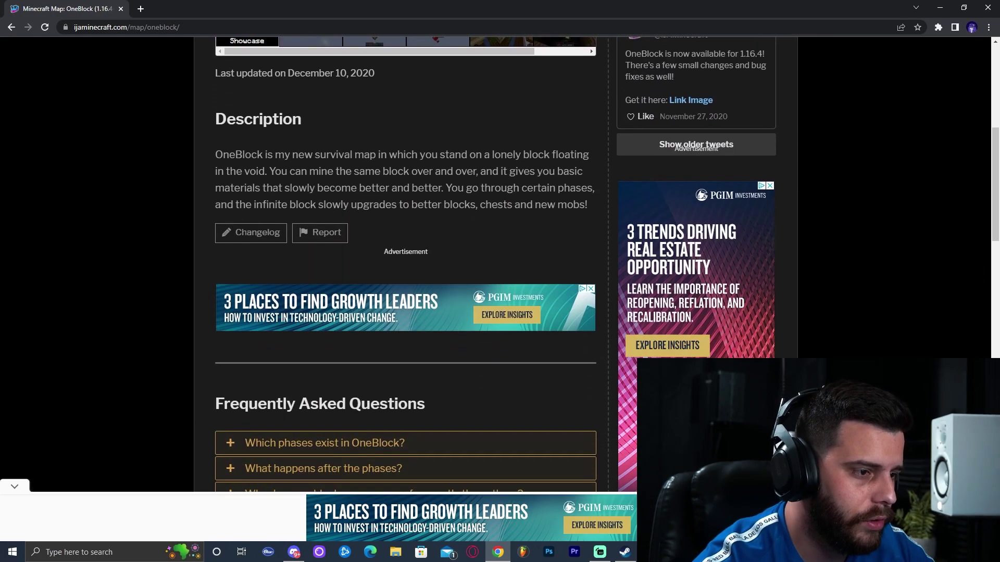
scroll(405, 261, down, 11)
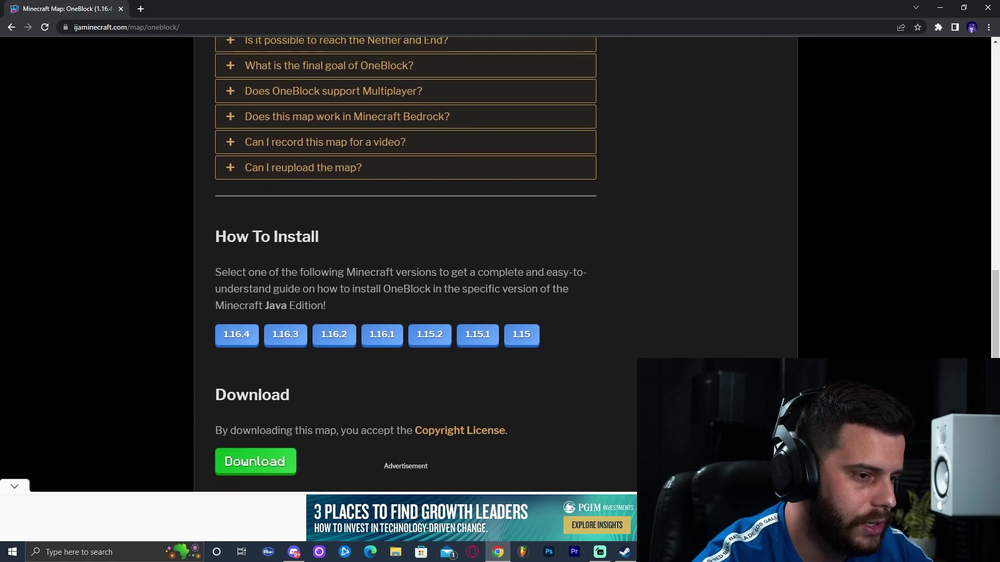
scroll(488, 248, down, 1)
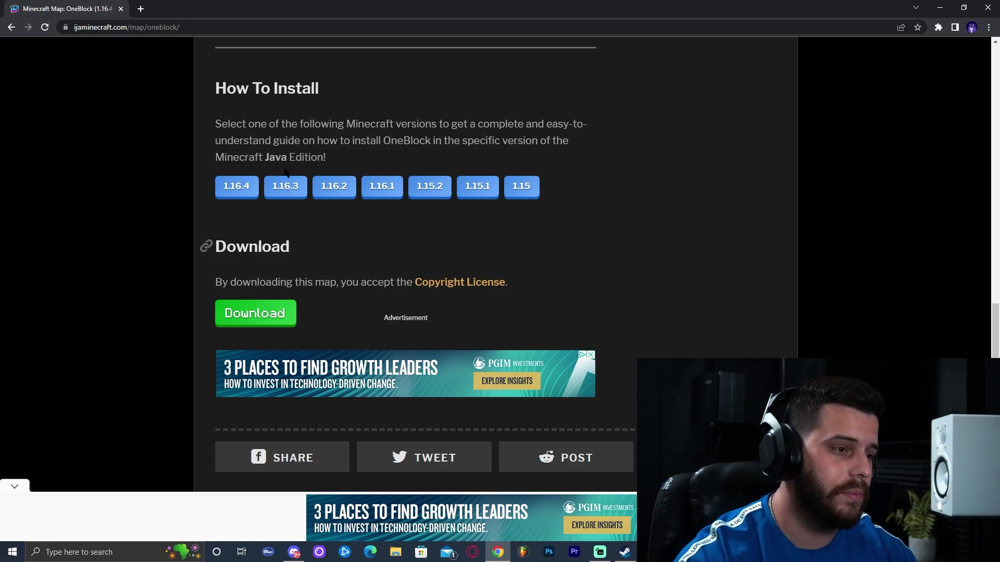
click(237, 191)
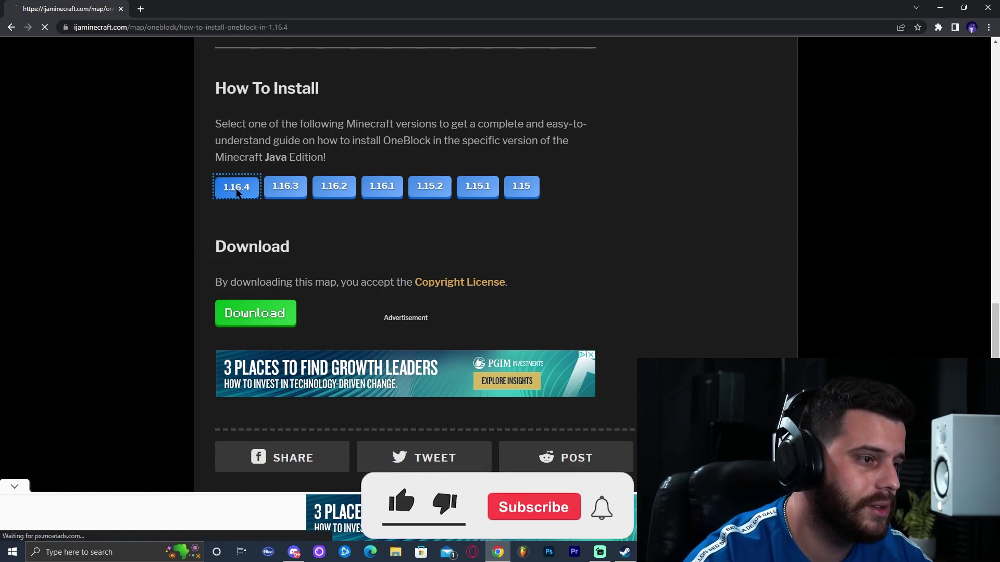
scroll(301, 215, down, 5)
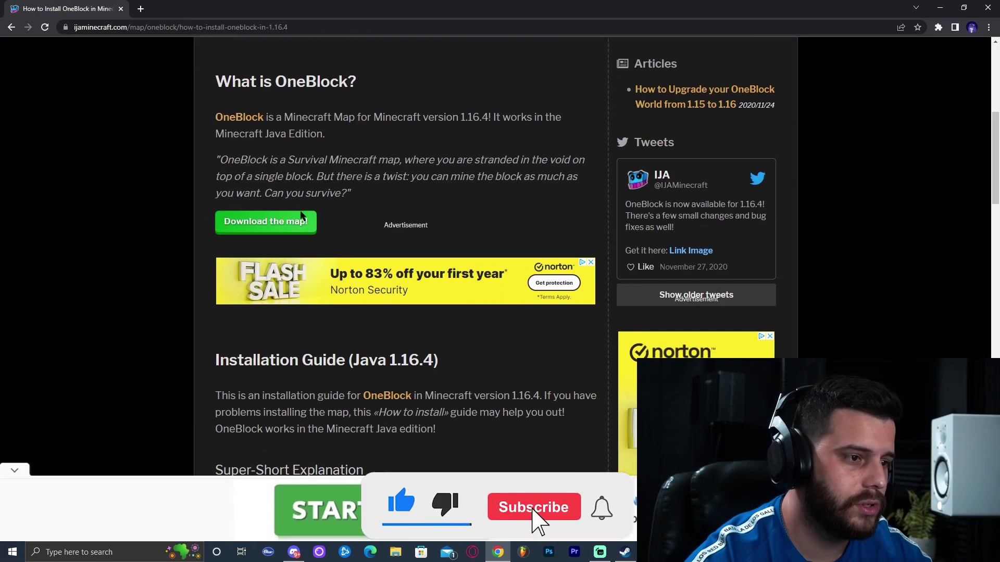
click(268, 225)
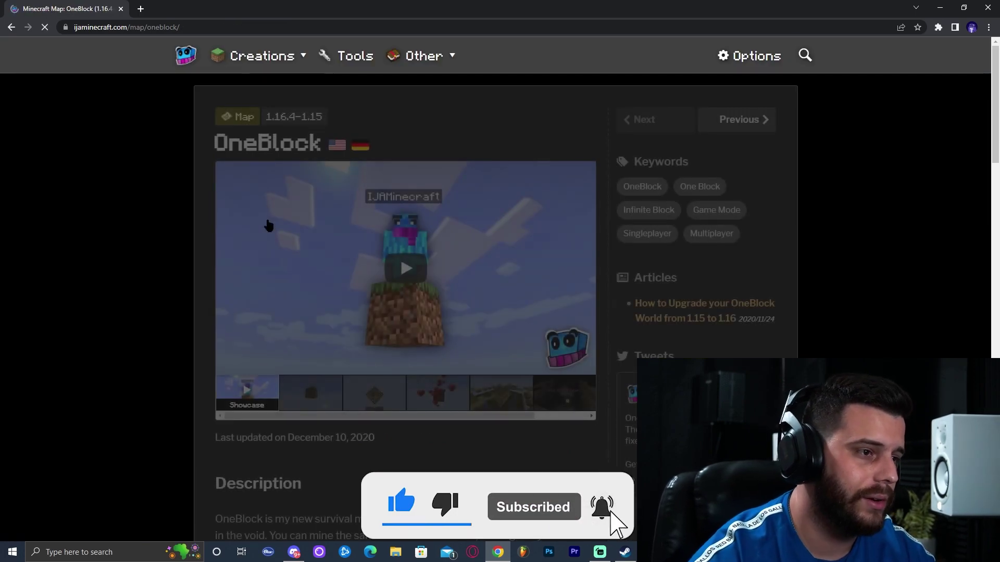
scroll(435, 237, down, 10)
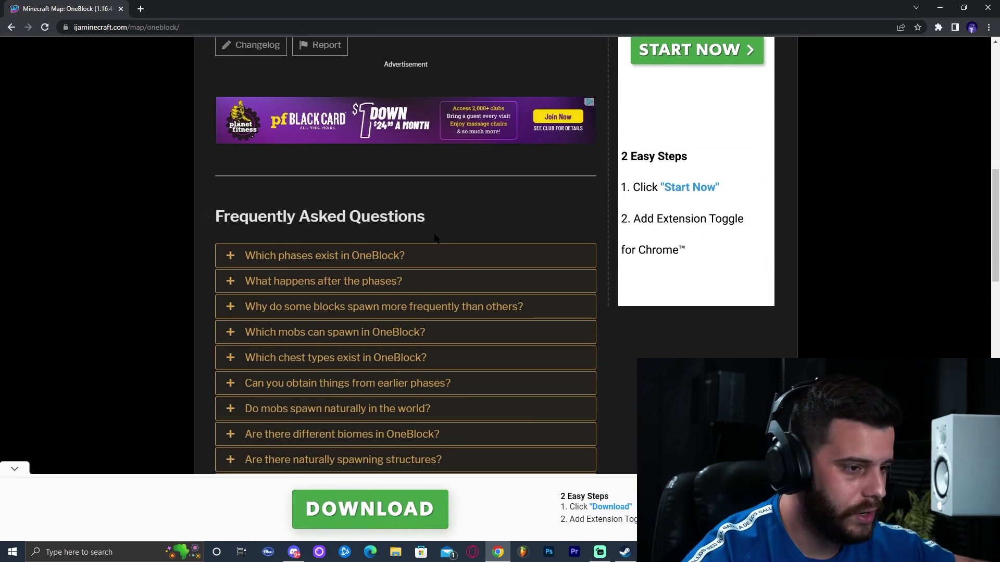
scroll(434, 238, down, 8)
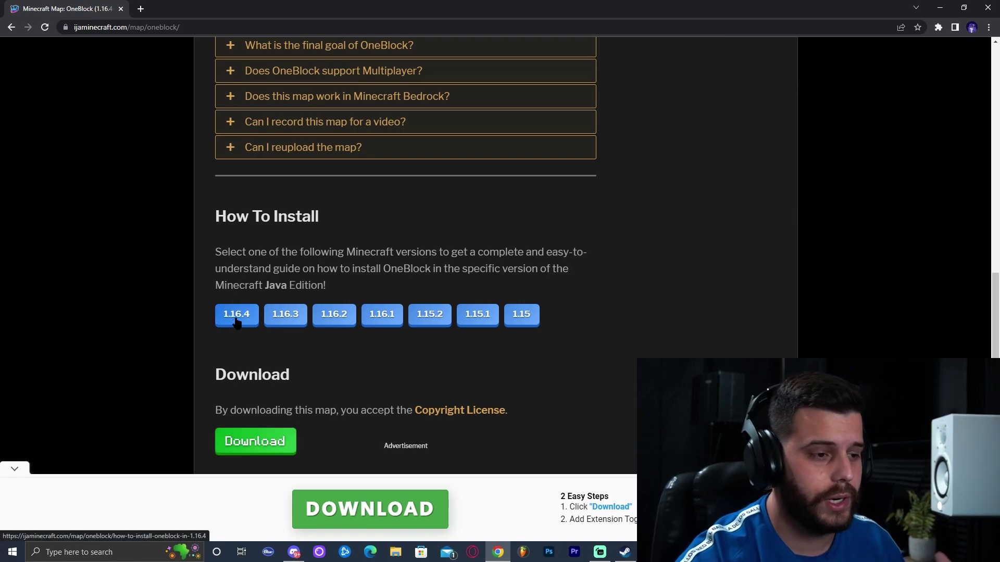
Download the OneBlock map's Version 1.16.4 zip and un-maximize Chrome over the desktop.
click(265, 442)
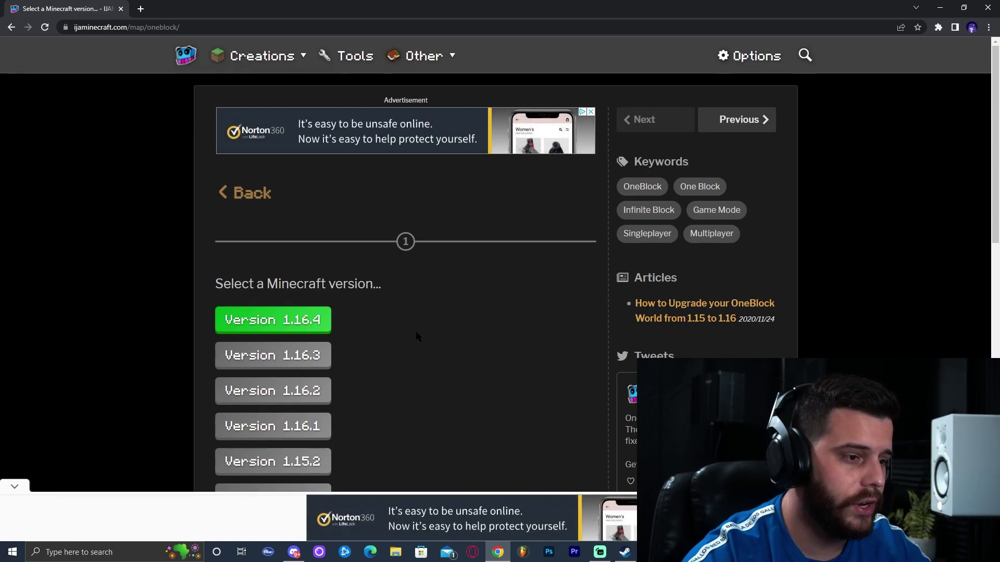
scroll(545, 307, down, 2)
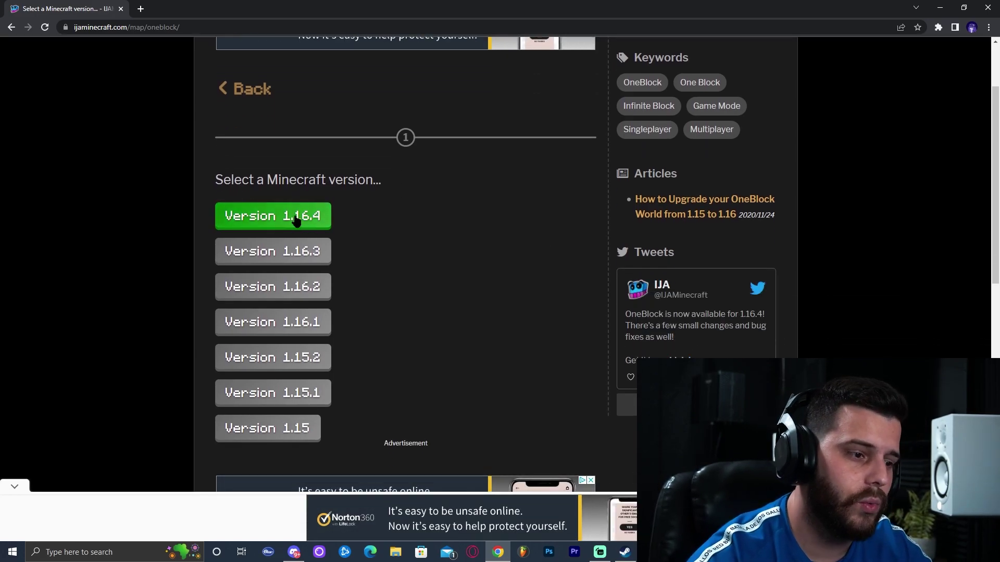
click(299, 220)
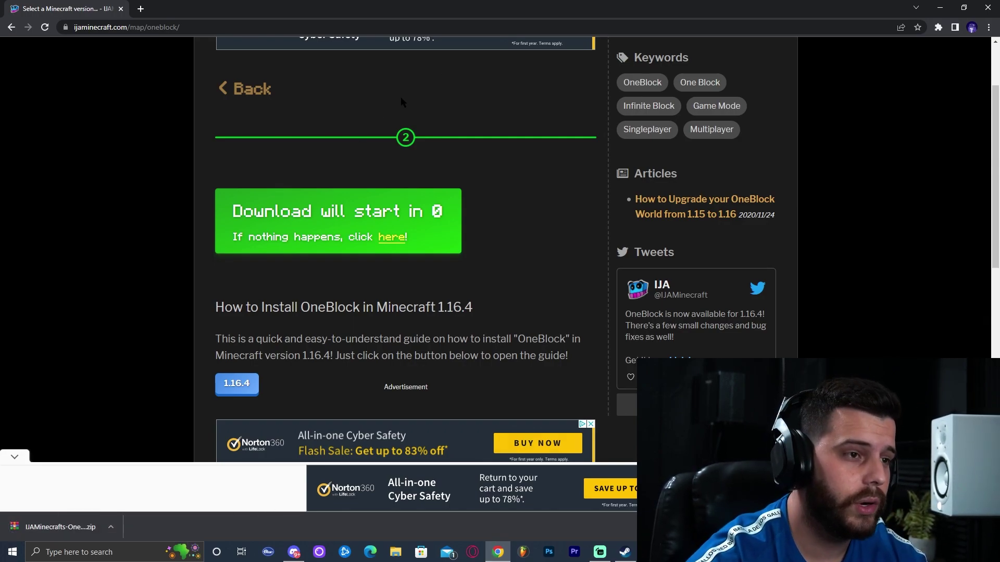
drag(526, 4, 630, 36)
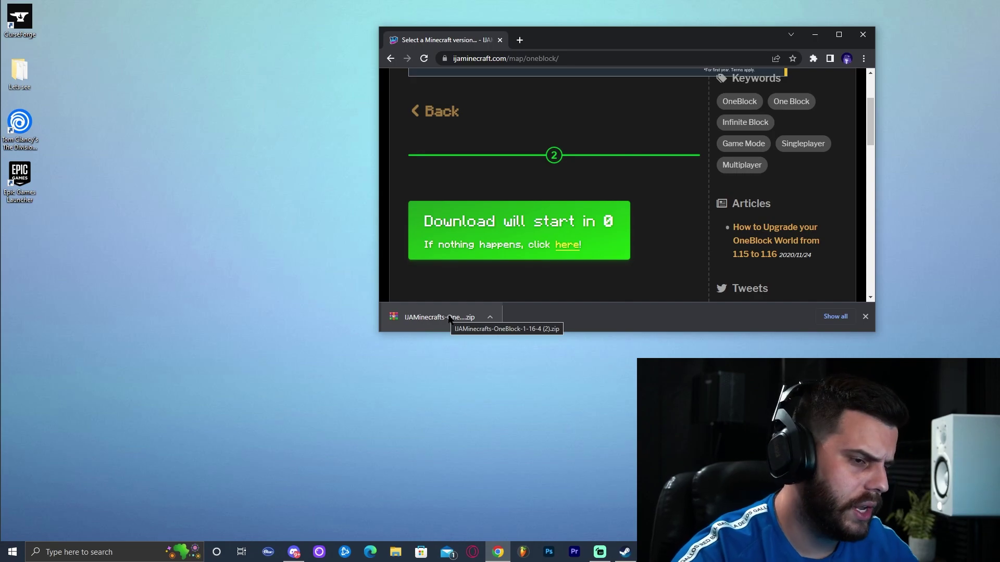
Drag the OneBlock 1.16.4 zip from Chrome's download bar to the desktop and close Chrome.
drag(442, 318, 255, 138)
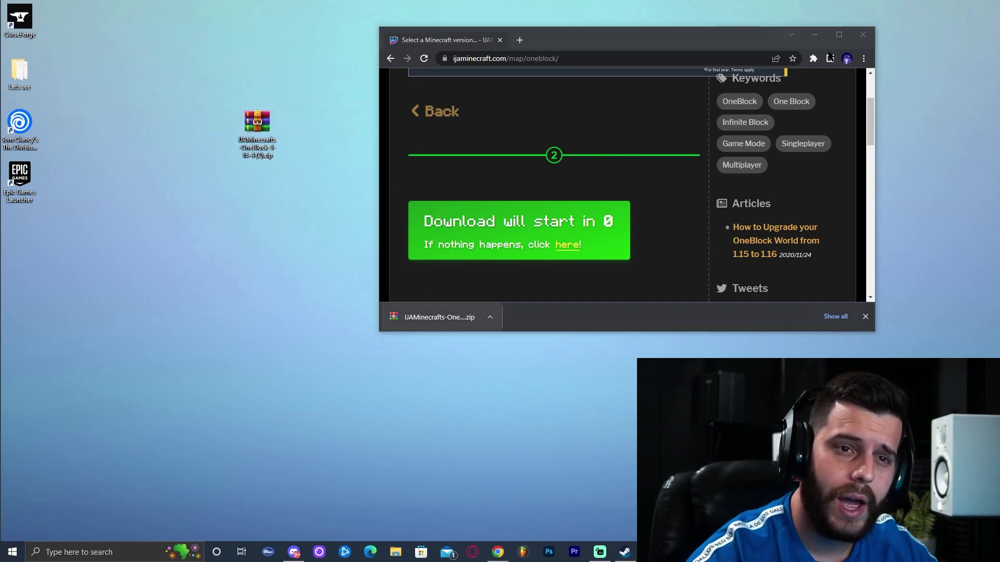
click(862, 35)
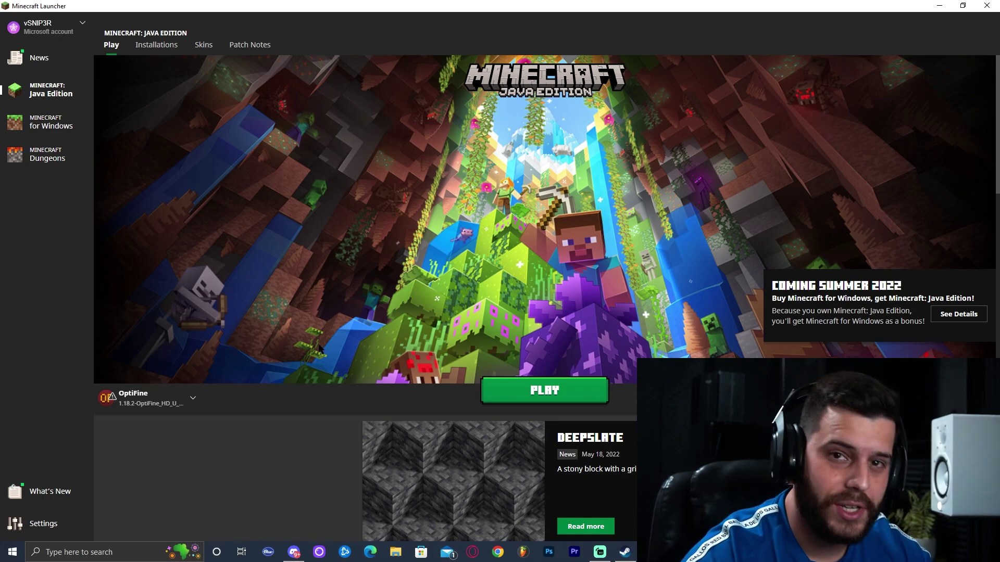
Select the Latest release 1.18.2 installation and open its game folder from the Installations list.
click(186, 405)
click(163, 304)
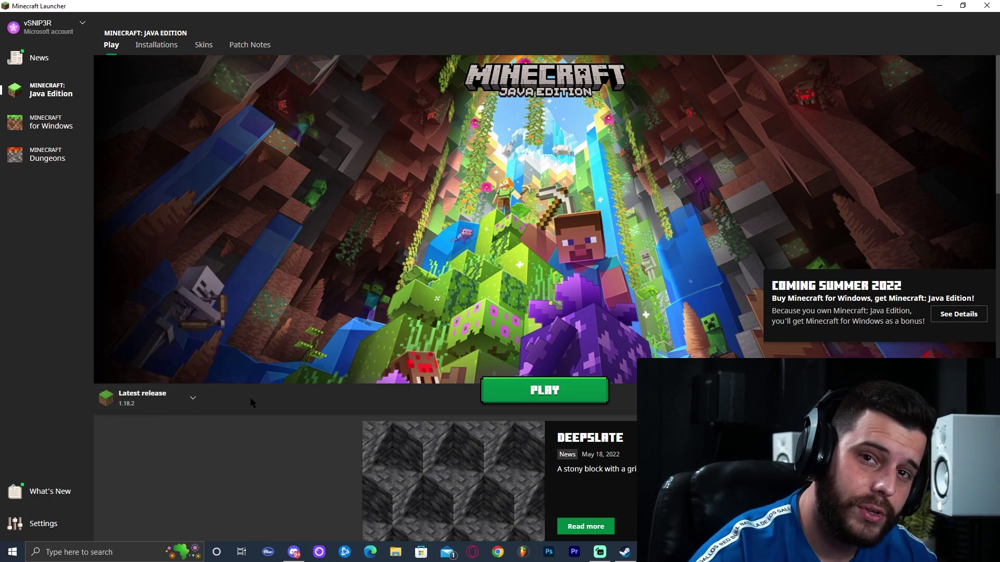
click(156, 45)
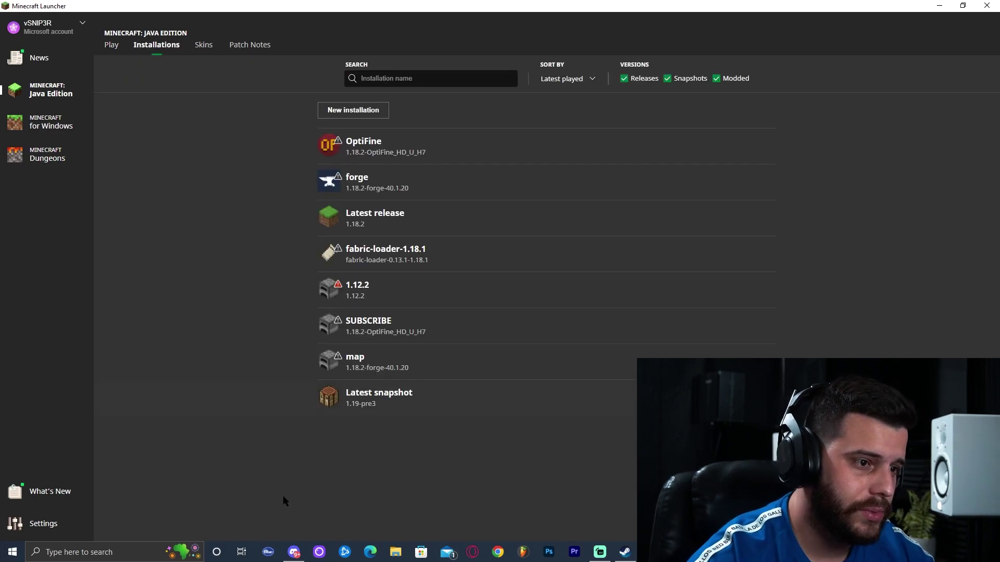
mouse_move(374, 219)
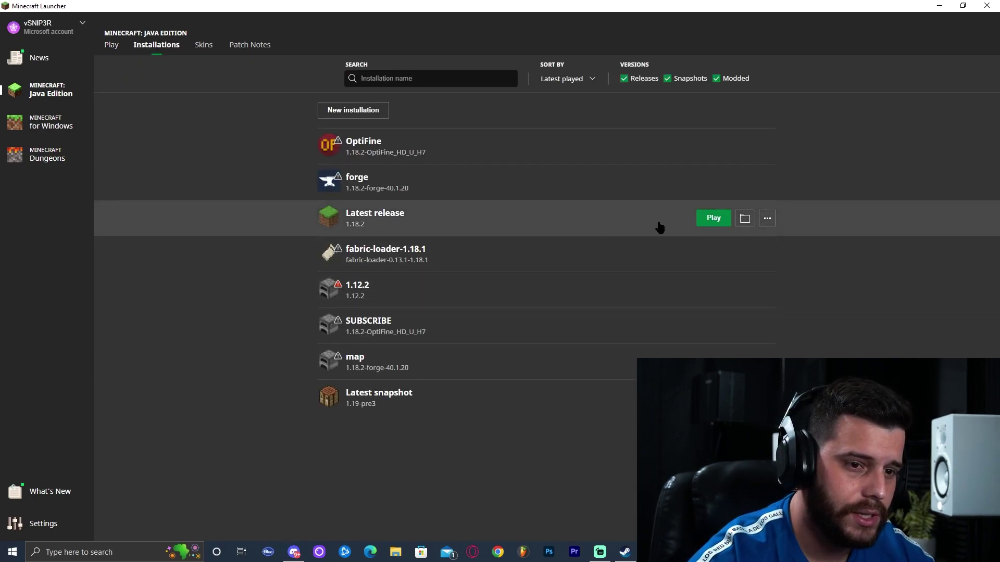
click(745, 218)
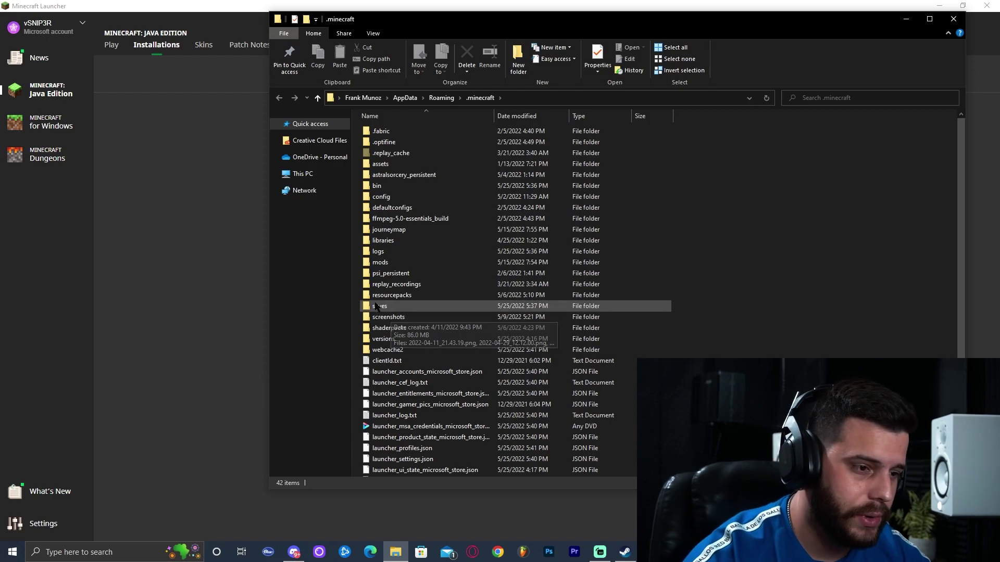
Enter the saves folder within .minecraft and minimize the Minecraft Launcher to show the desktop.
double_click(500, 306)
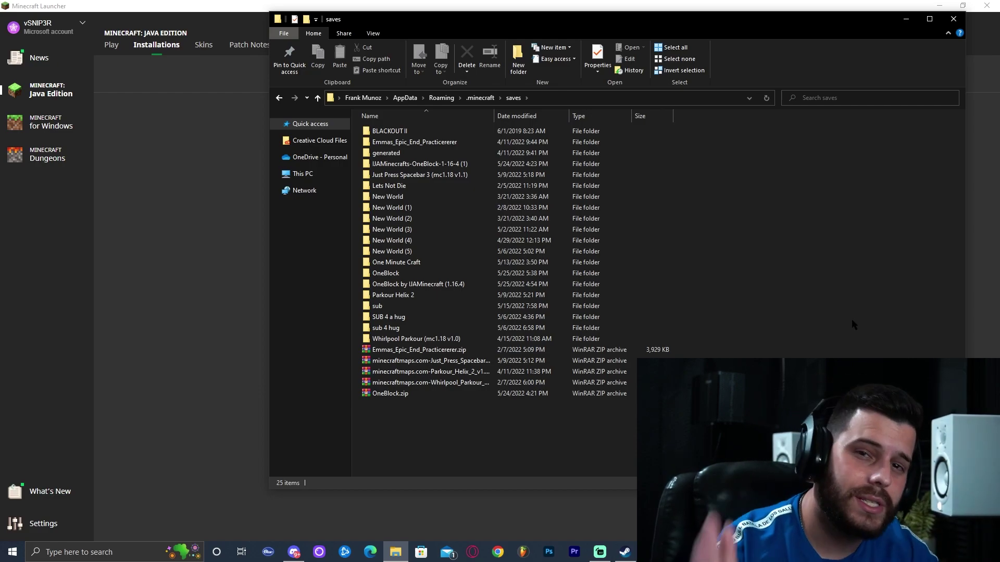
click(481, 98)
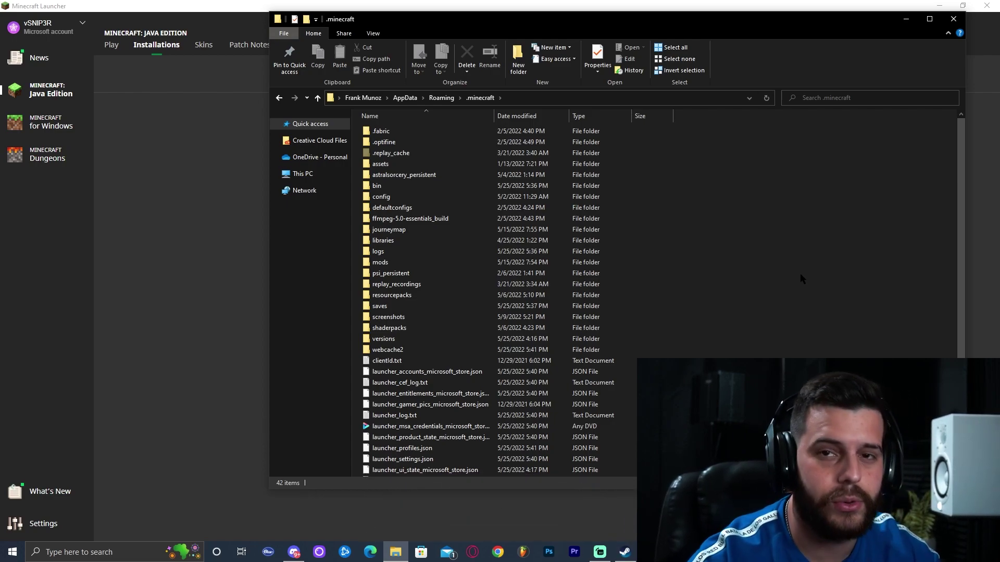
click(382, 307)
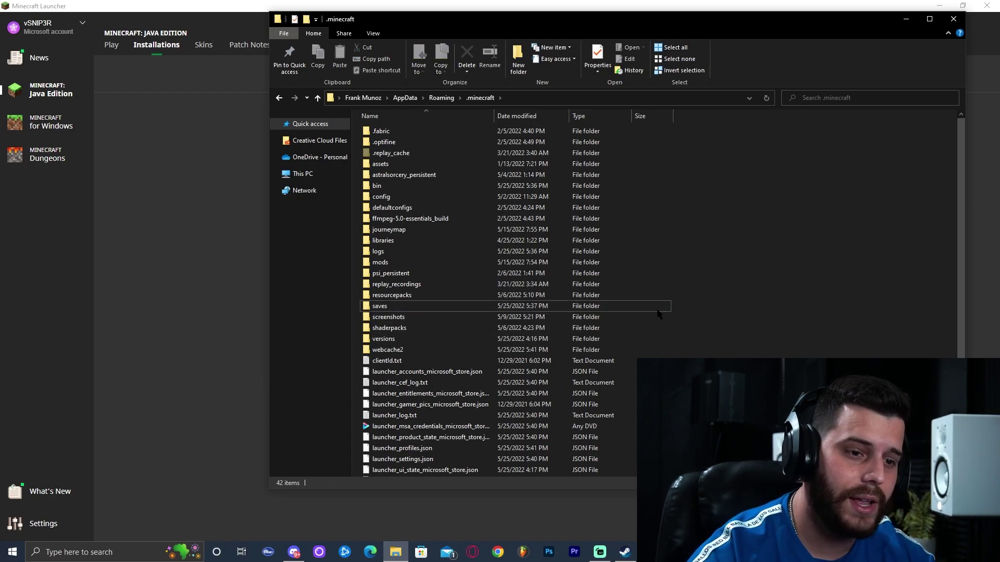
double_click(528, 306)
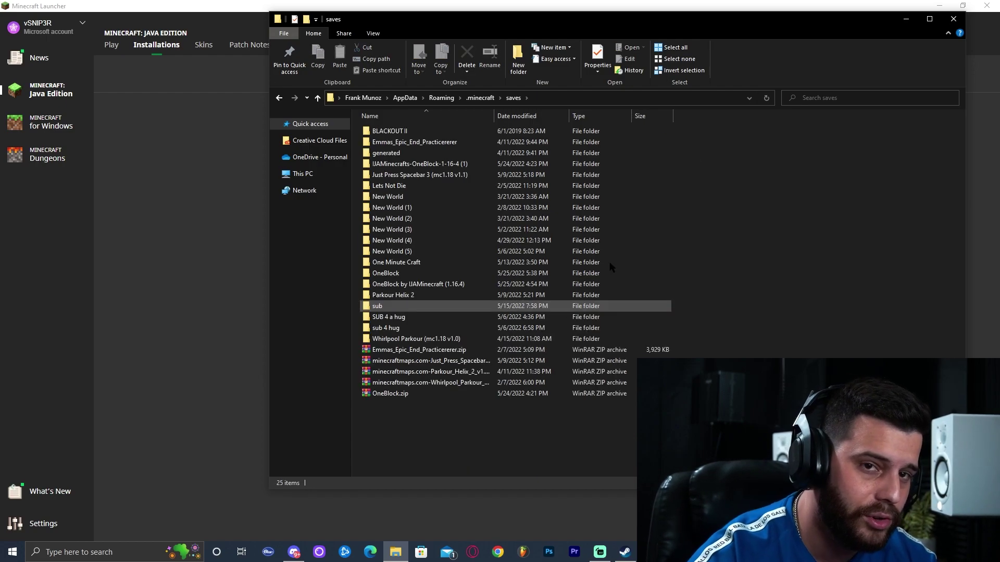
click(939, 5)
Move the IJAMinecrafts-OneBlock zip from the desktop into the saves folder.
click(226, 233)
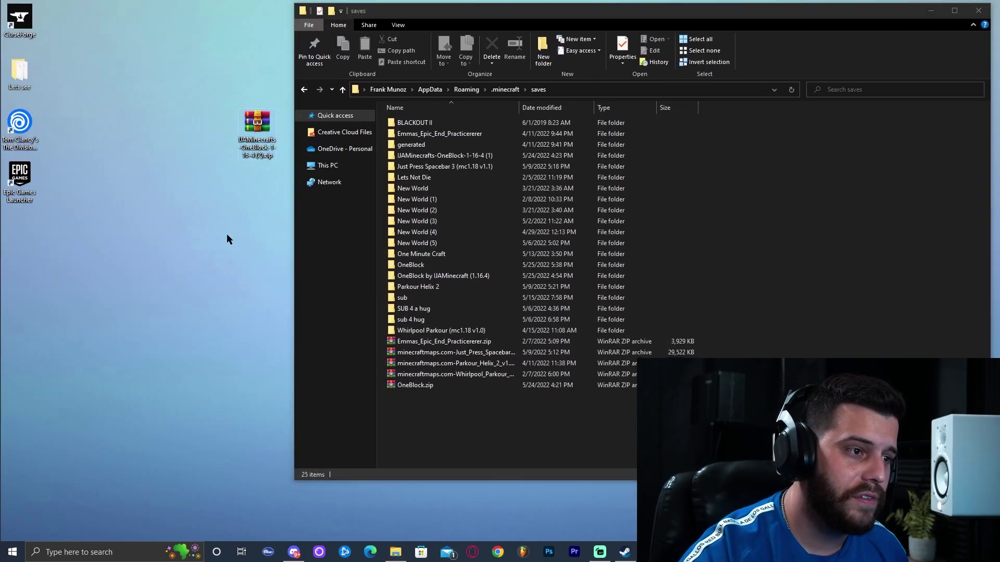
drag(259, 132, 461, 431)
click(466, 442)
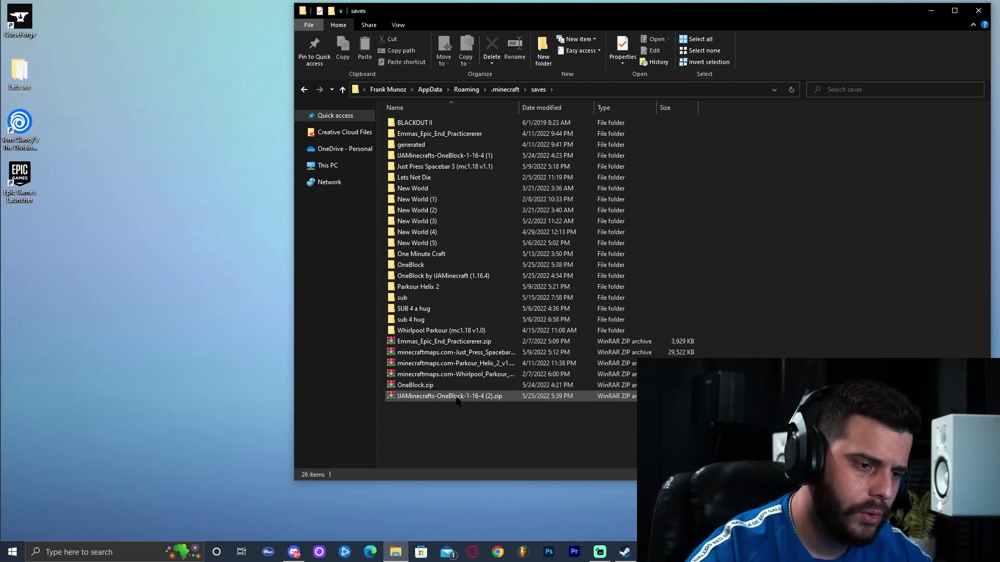
Extract the OneBlock zip's contents into the saves folder with Extract Here.
click(438, 400)
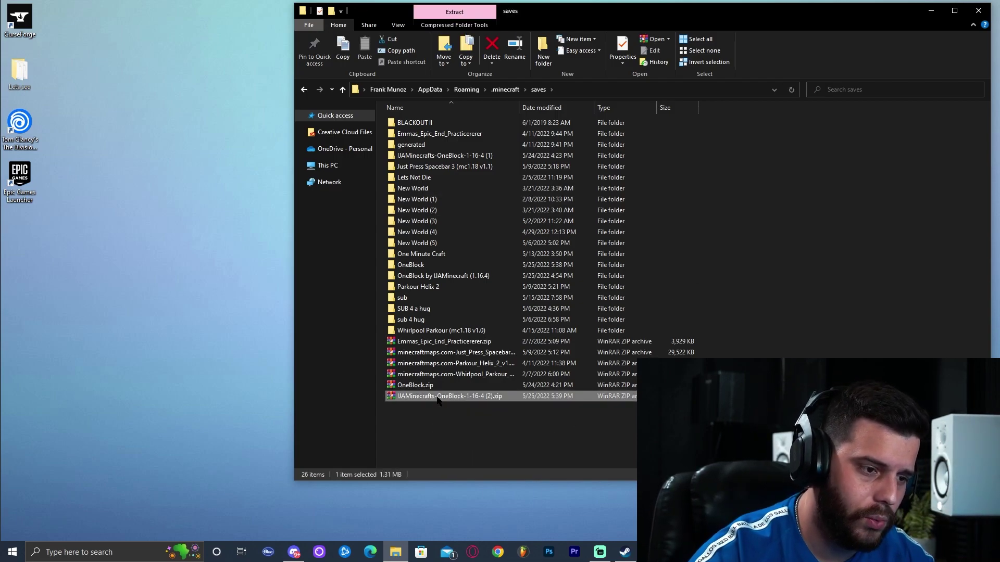
right_click(469, 399)
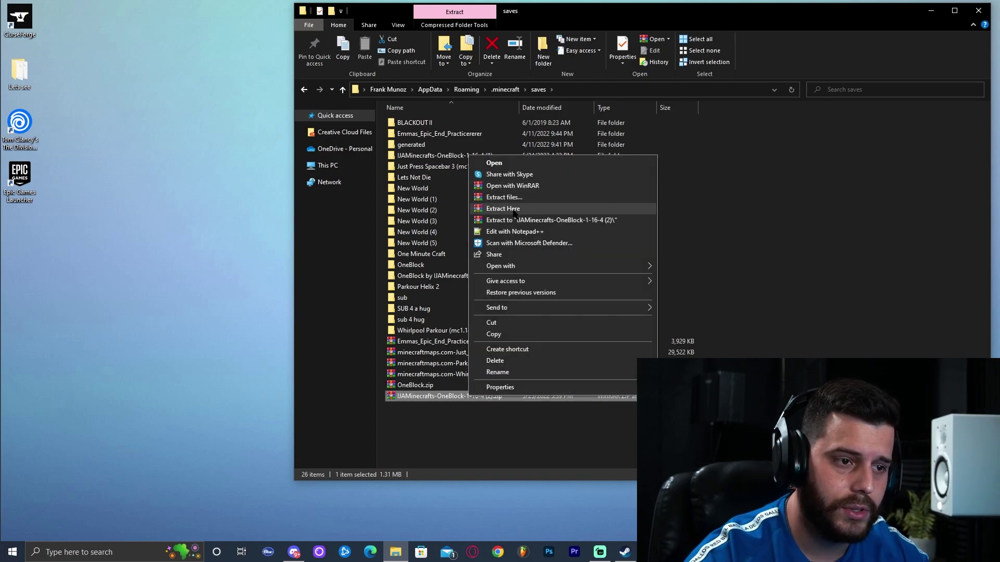
right_click(431, 397)
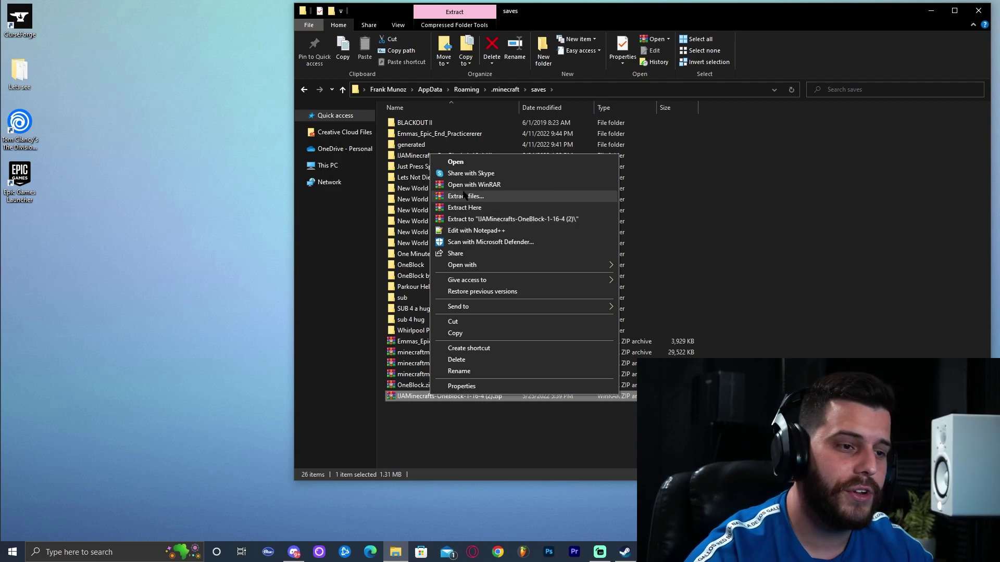
click(399, 383)
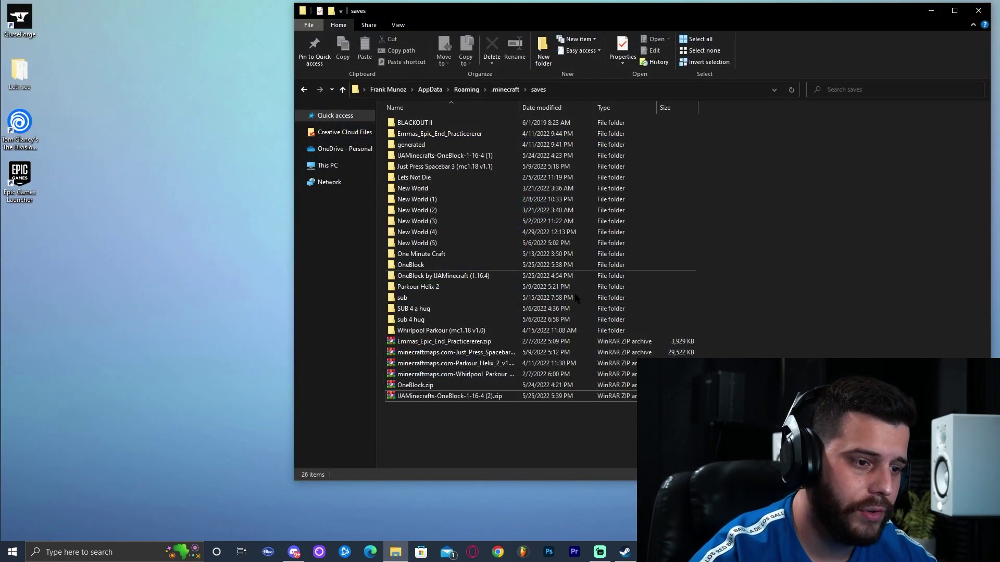
click(442, 342)
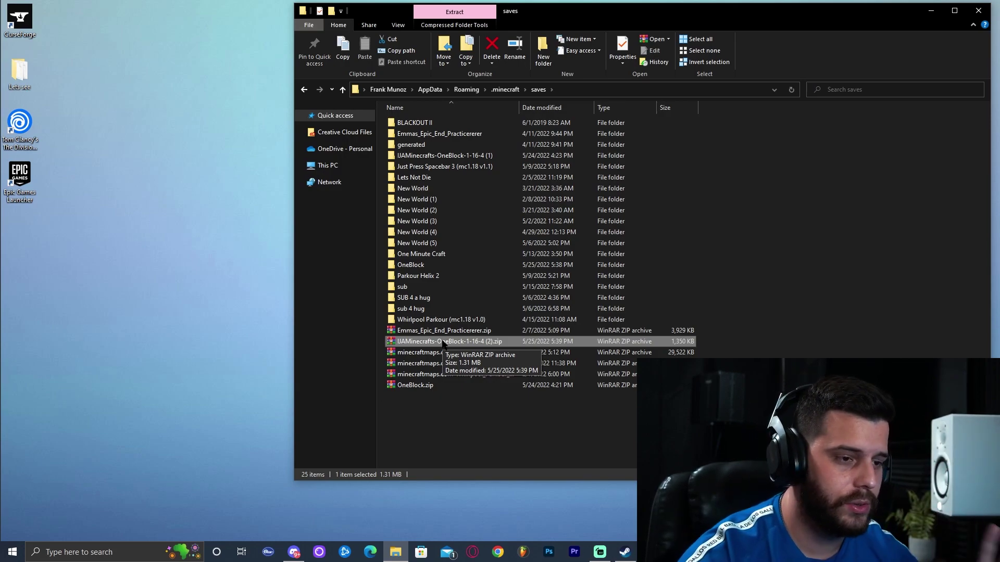
right_click(443, 342)
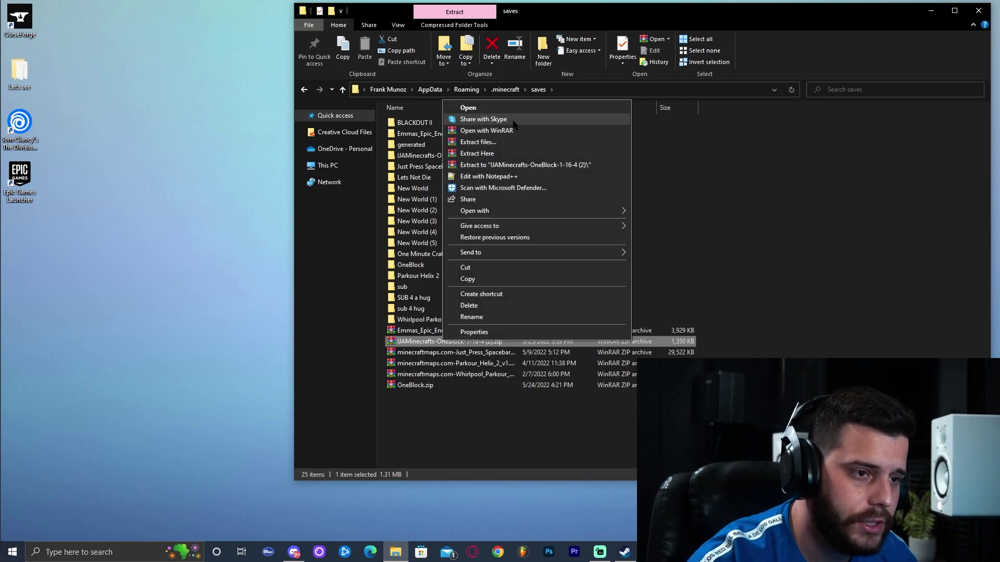
click(502, 156)
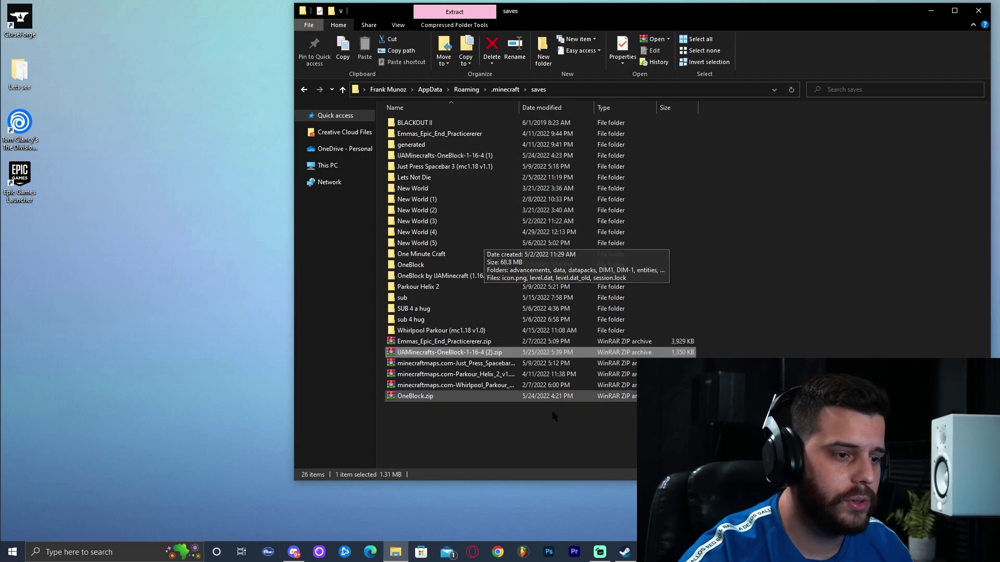
Open the OneBlock by IJAMinecraft (1.16.4) folder and select its ten world files.
click(453, 278)
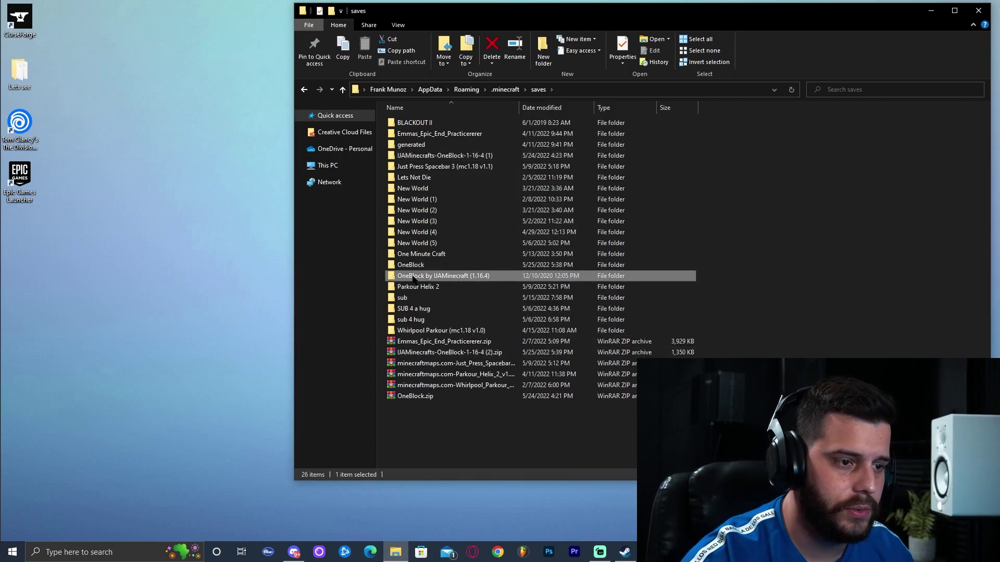
double_click(479, 277)
mouse_move(525, 331)
mouse_down()
mouse_move(471, 217)
mouse_move(444, 116)
mouse_move(539, 335)
mouse_up()
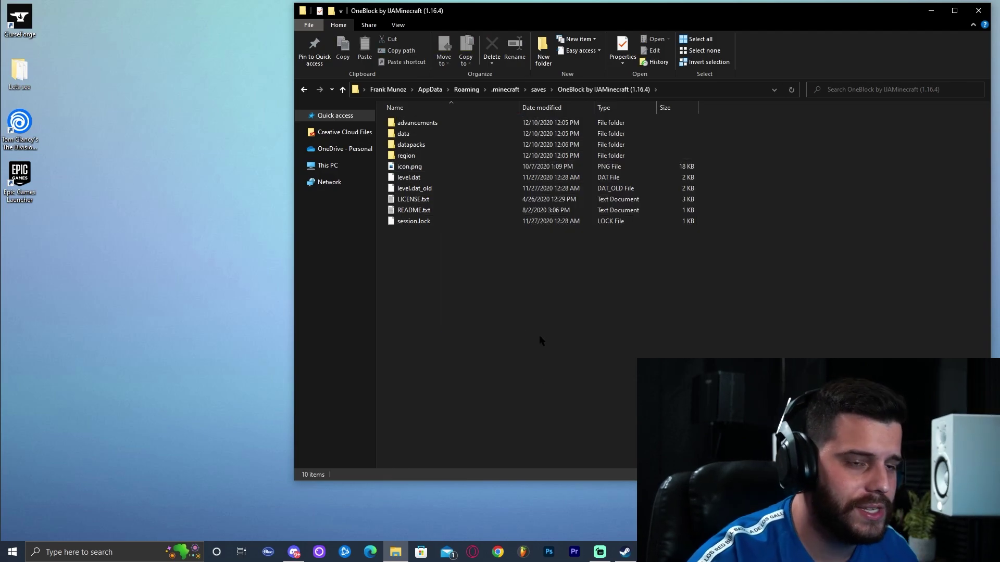
click(538, 89)
double_click(440, 279)
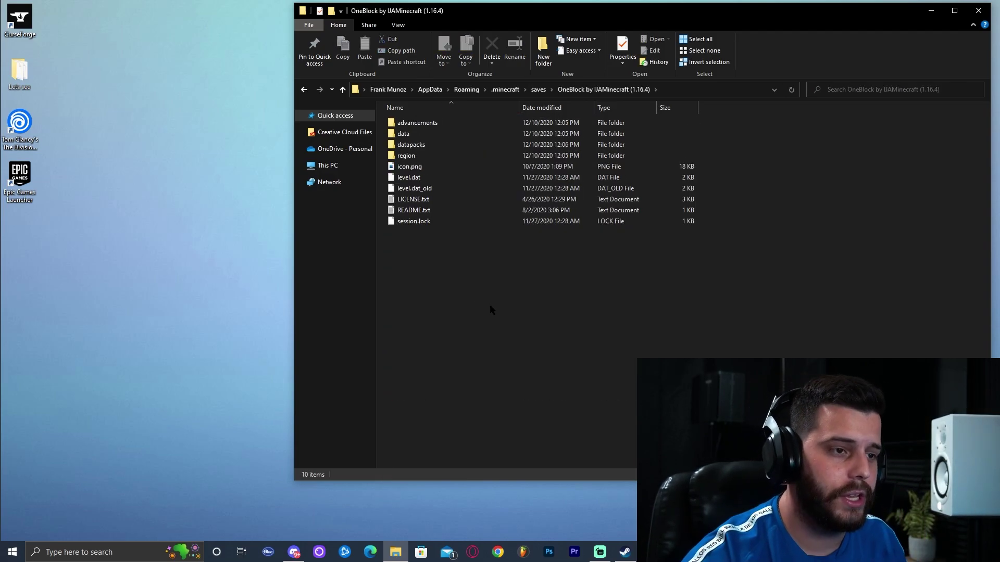
drag(529, 370, 505, 69)
drag(530, 370, 528, 261)
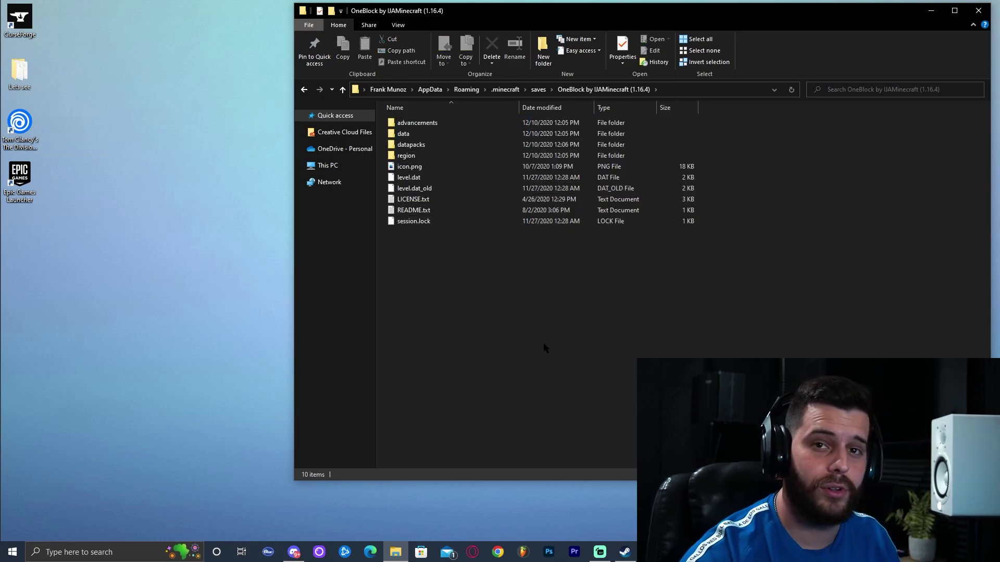
mouse_move(522, 336)
mouse_down()
mouse_move(454, 110)
mouse_move(495, 268)
mouse_move(492, 93)
mouse_move(537, 332)
mouse_up()
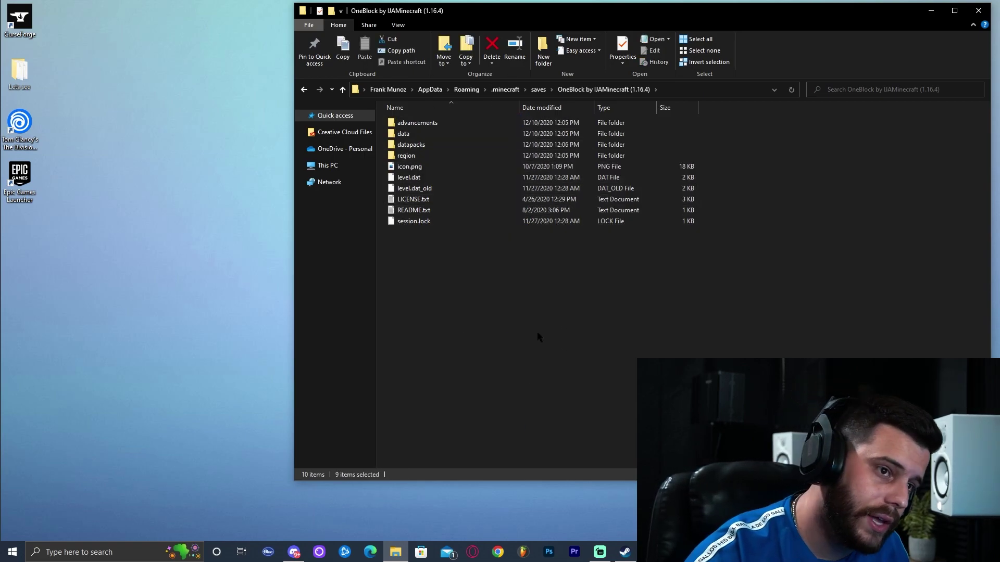
Return to saves and reopen the OneBlock by IJAMinecraft (1.16.4) folder.
click(538, 90)
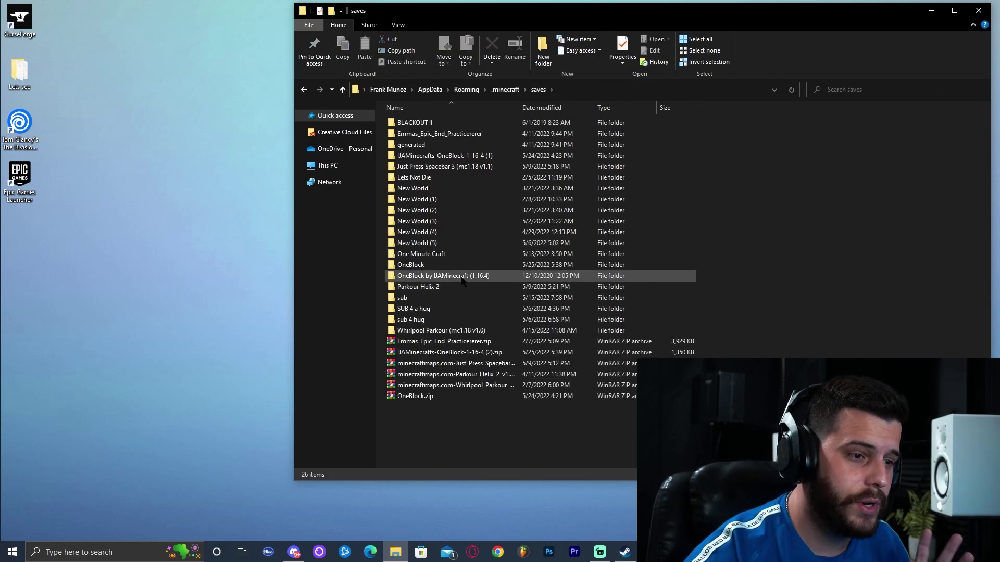
click(436, 278)
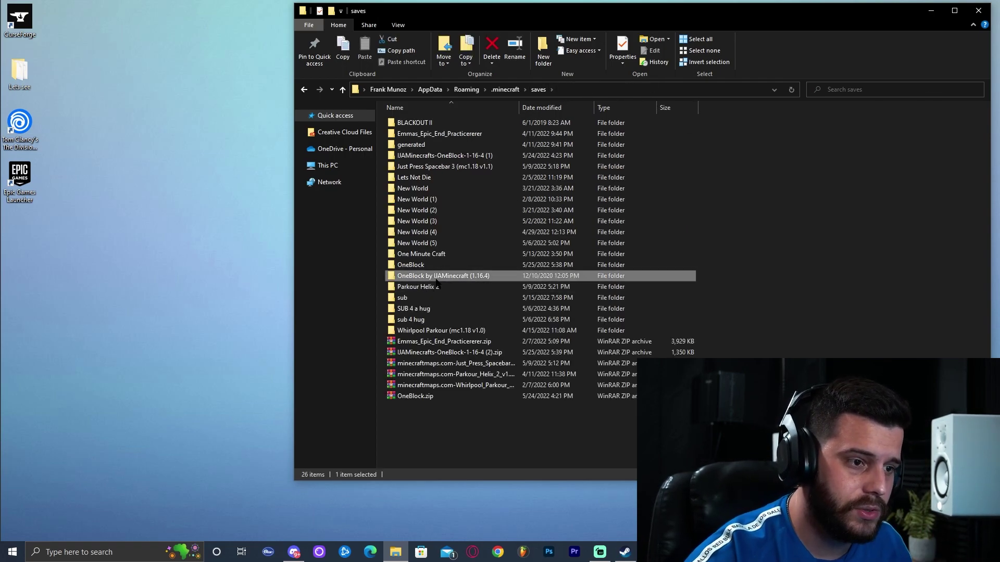
double_click(437, 280)
drag(517, 342, 476, 286)
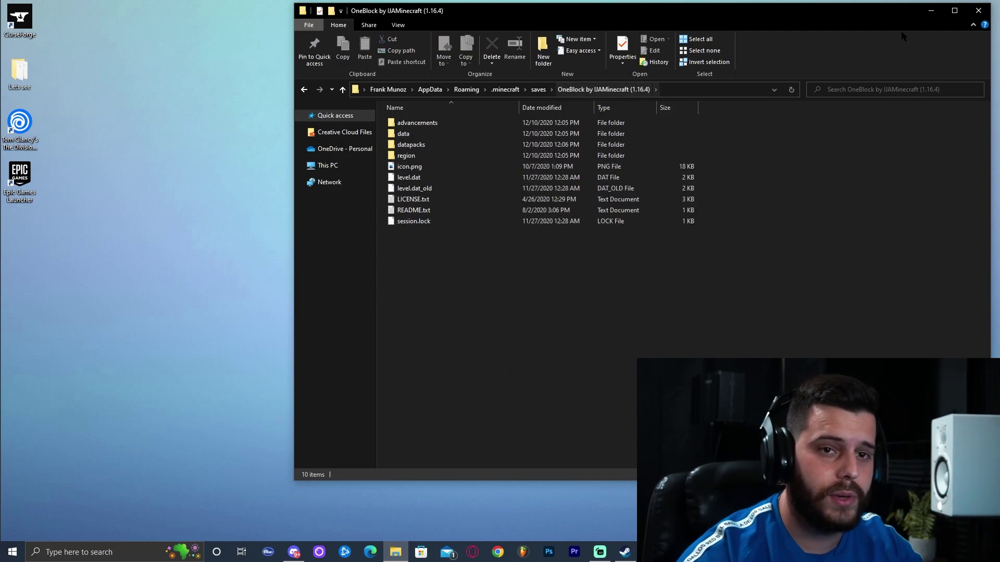
Close File Explorer, launch Minecraft 1.18.2, and select the OneBlock by IJAMinecraft (1.16.4) world in Singleplayer.
click(978, 11)
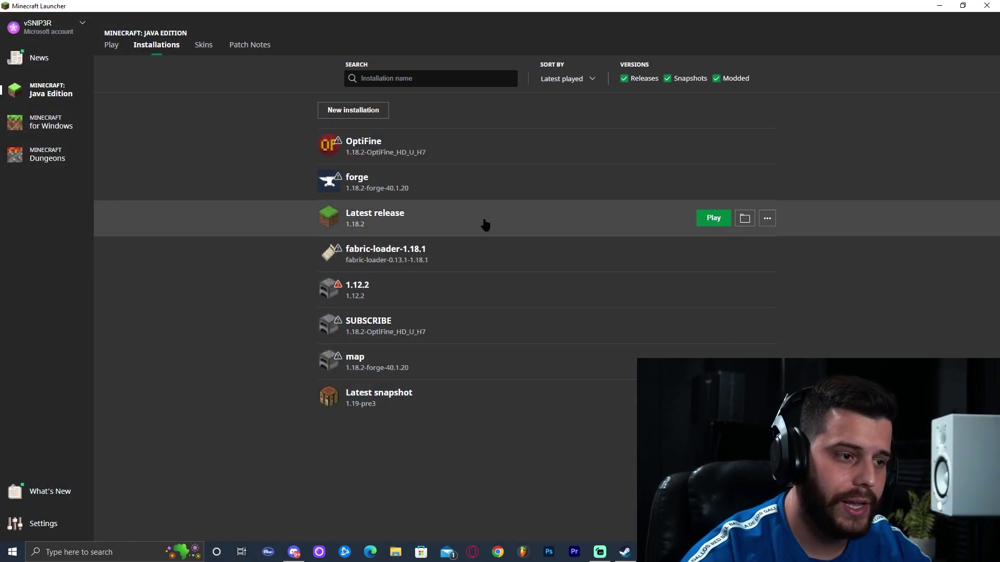
click(710, 220)
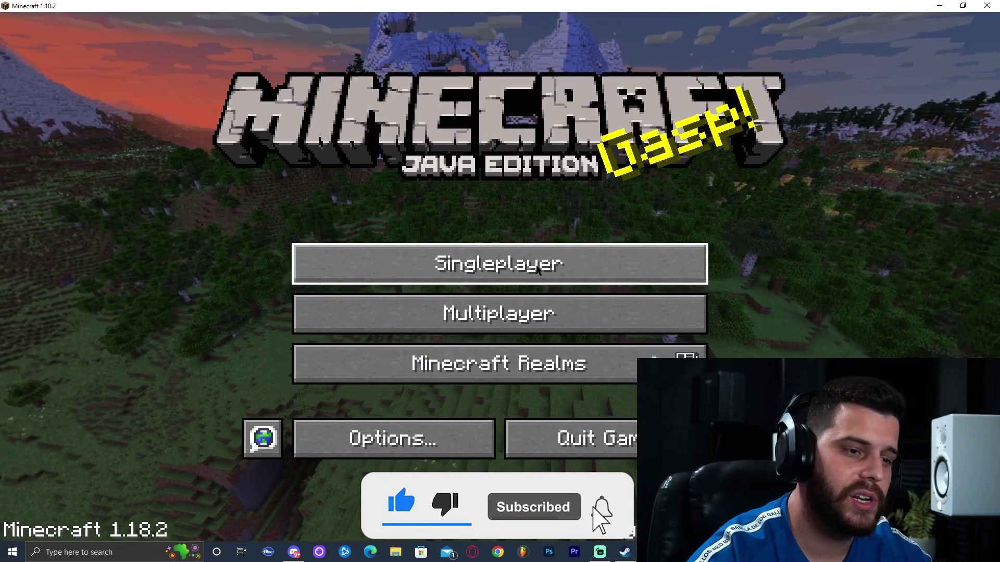
click(499, 264)
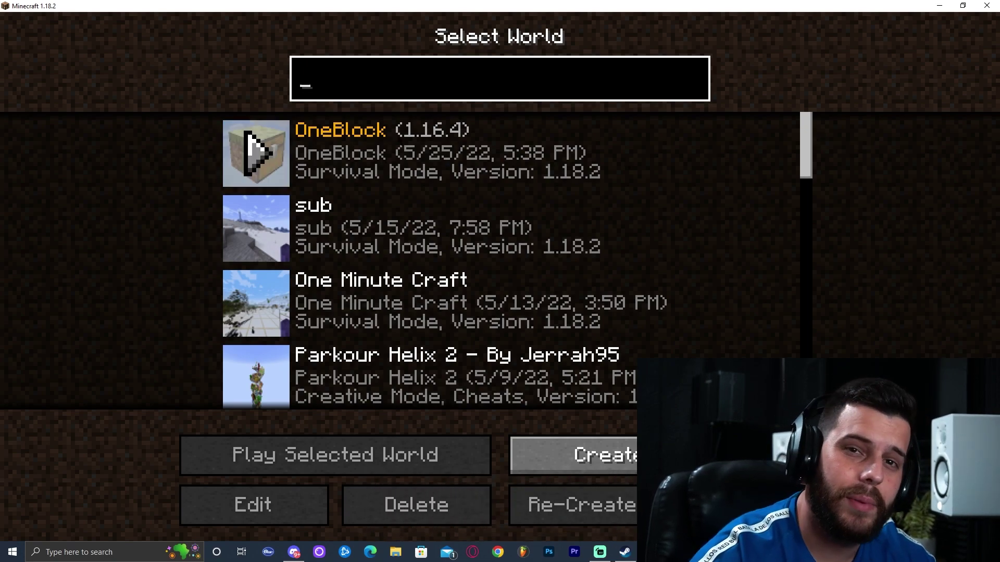
drag(804, 148, 805, 379)
click(521, 292)
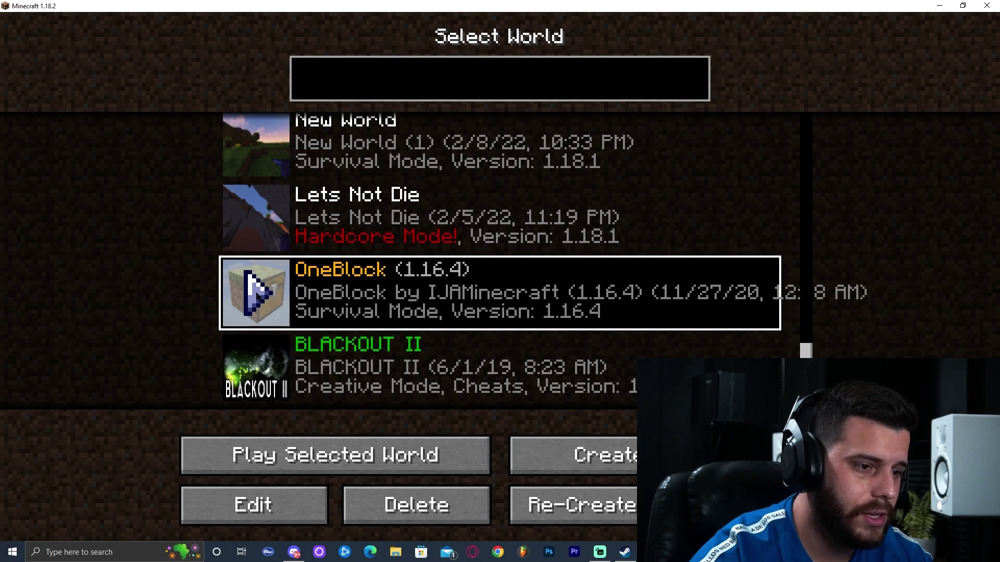
Play the OneBlock by IJAMinecraft (1.16.4) world and mine its grass block for dirt.
click(255, 292)
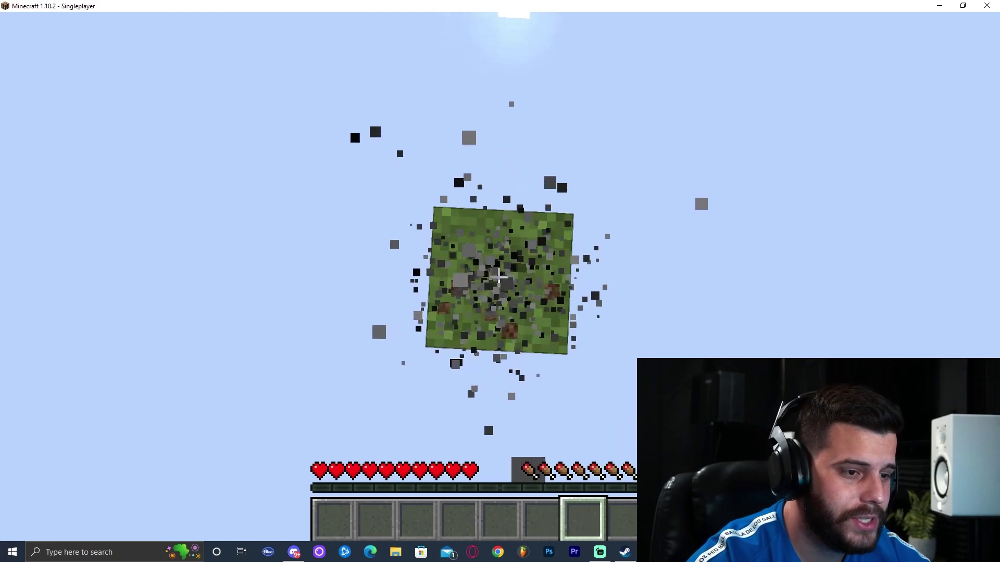
click(500, 281)
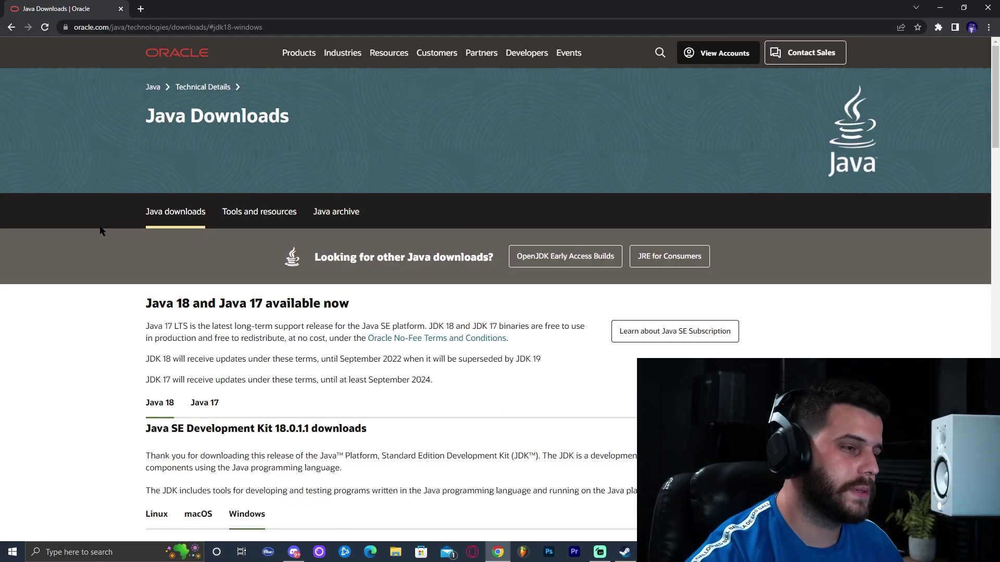
Download the Java 18 x64 Windows installer (jdk-18_windows-x64_bin.exe) and run it.
scroll(150, 279, down, 2)
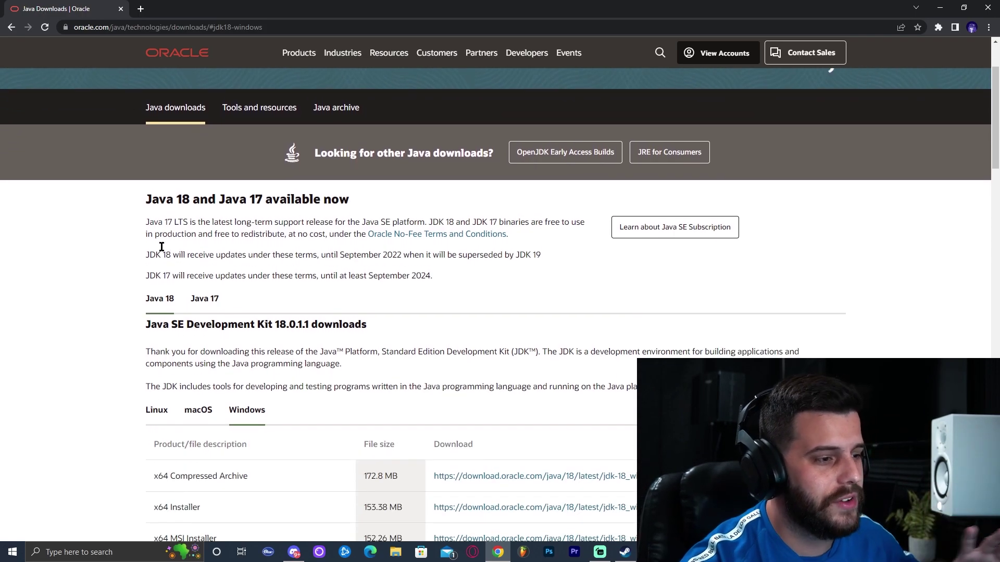
scroll(130, 187, down, 2)
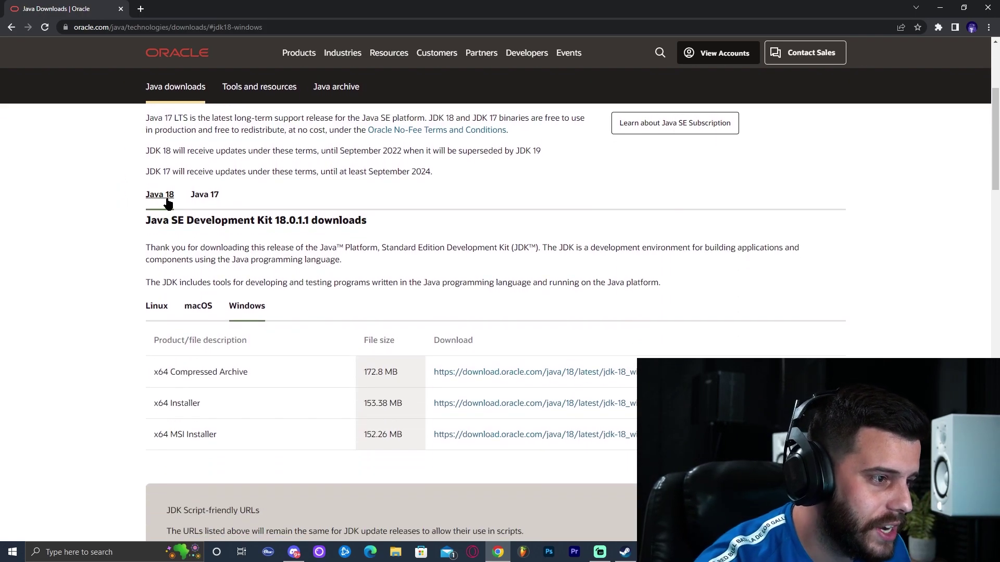
click(166, 200)
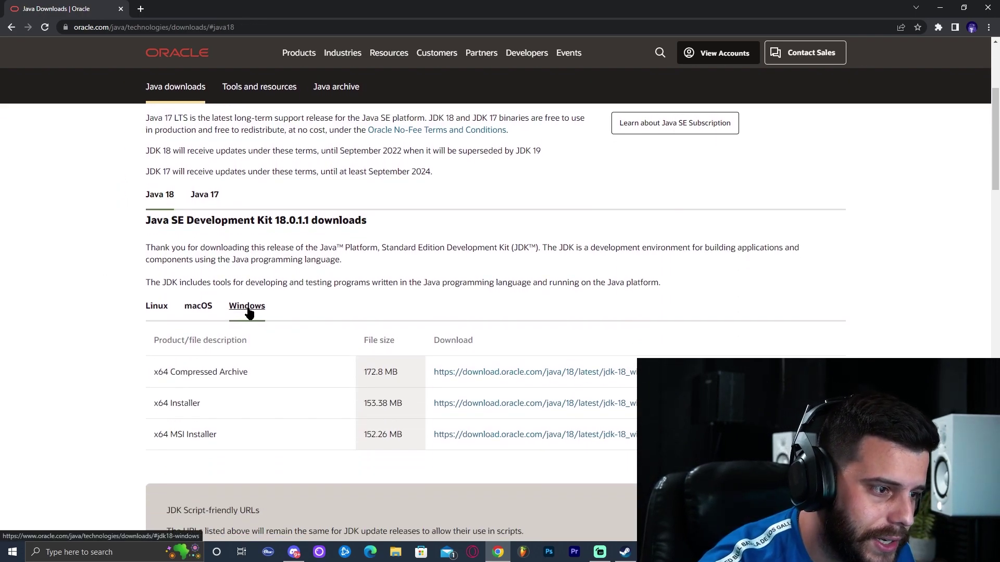
drag(153, 403, 200, 402)
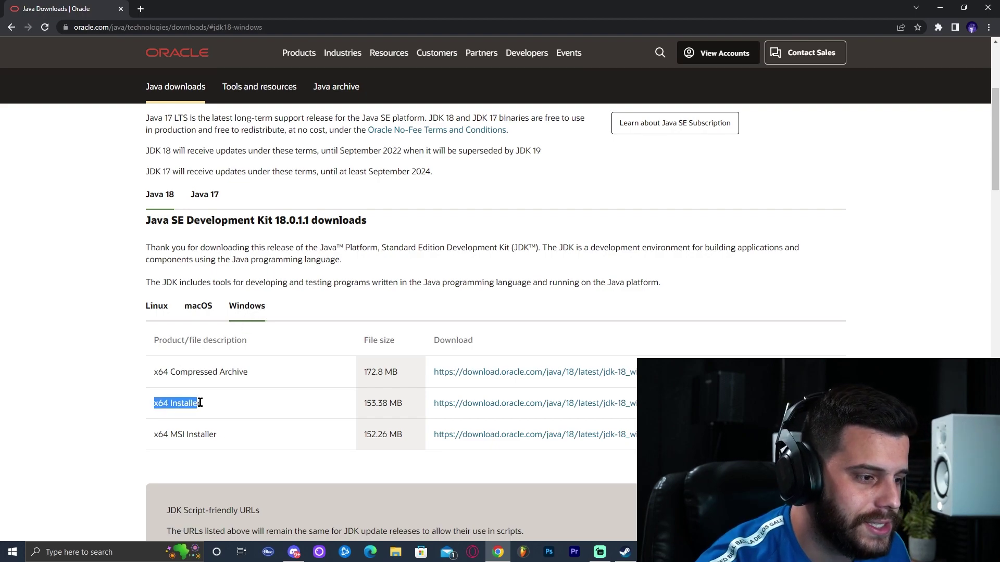
click(525, 407)
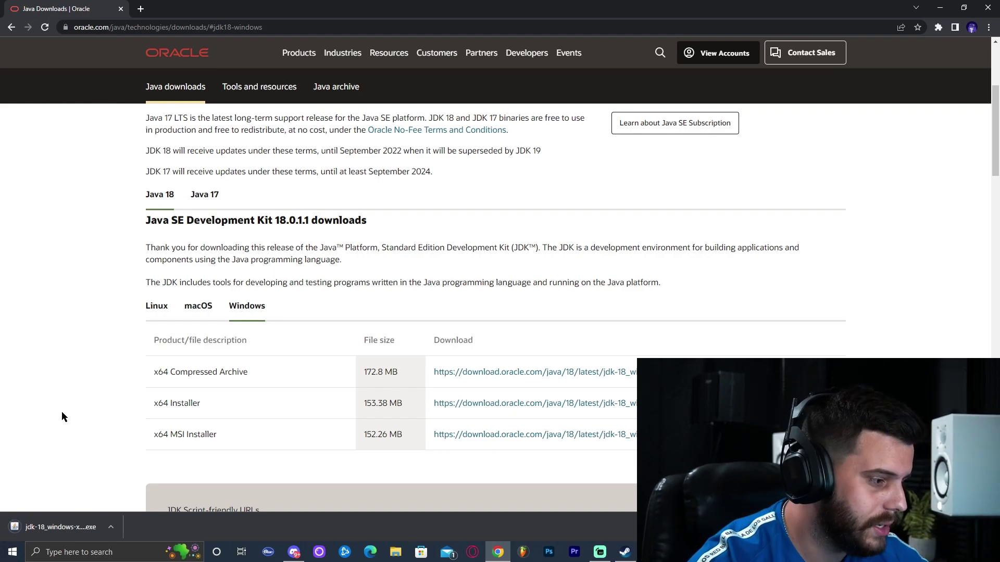
click(17, 529)
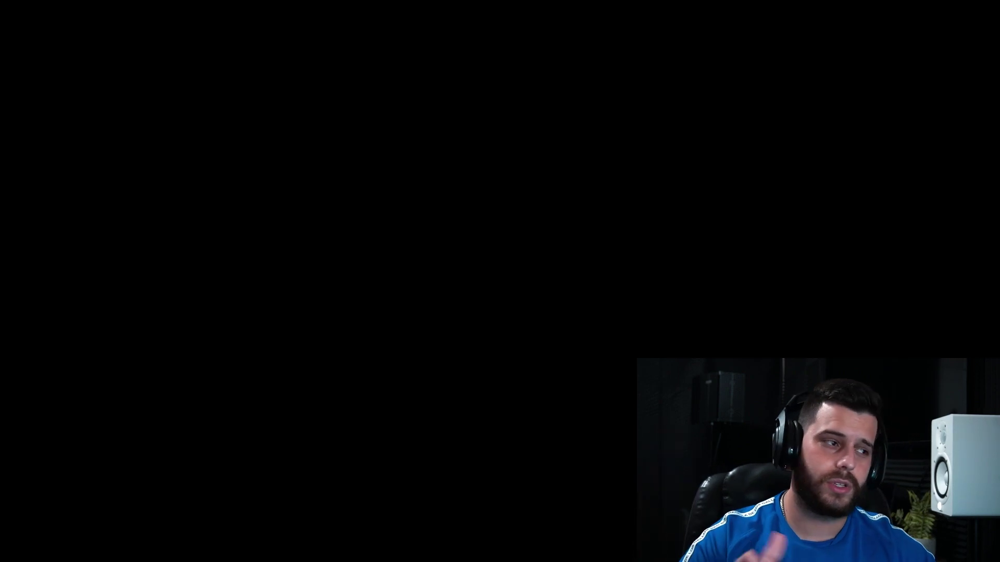
Confirm reinstalling JDK 18.0.1.1 (64-bit) into the default C:\Program Files\Java\jdk-18.0.1.1\ folder, then close the installer.
click(473, 353)
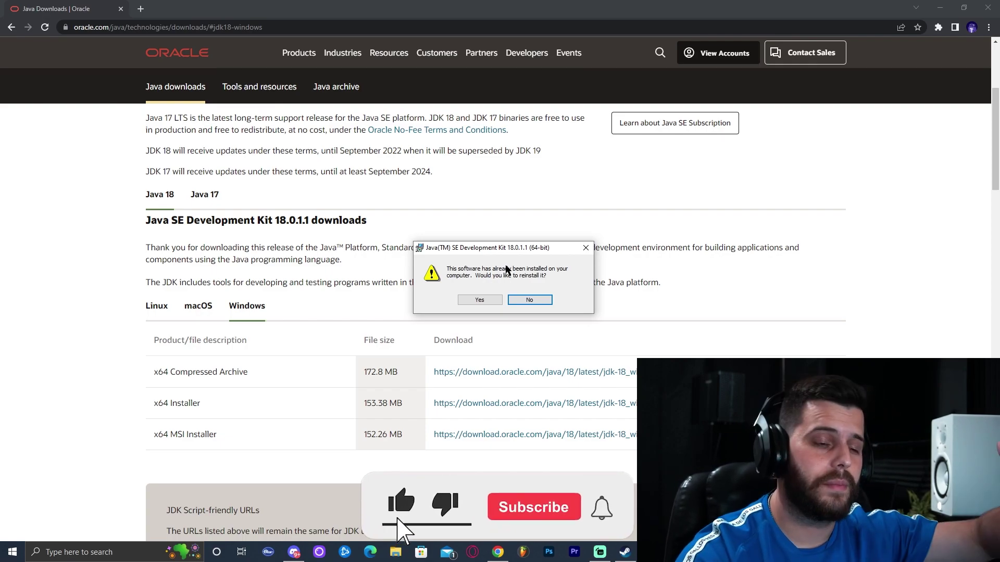
click(483, 301)
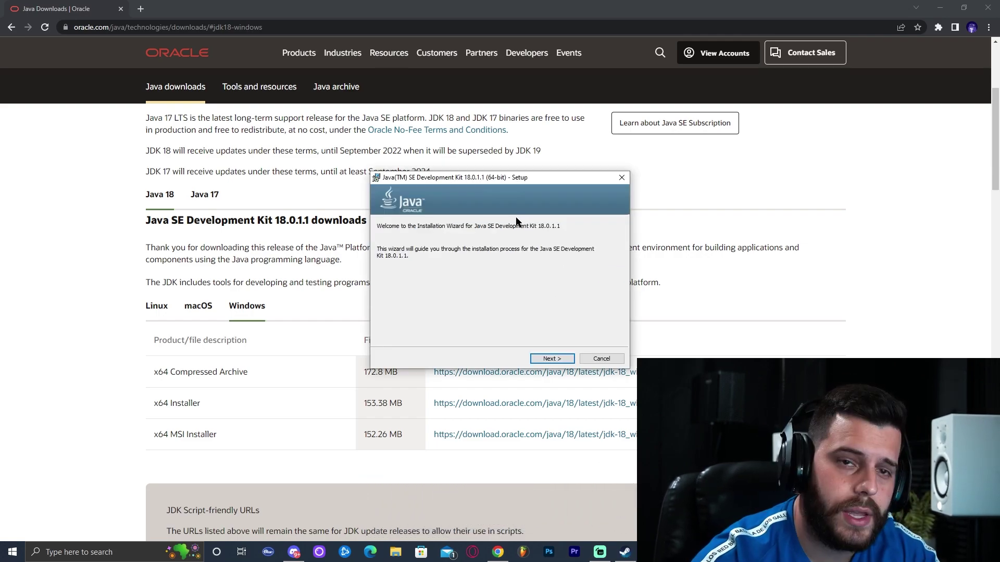
click(566, 359)
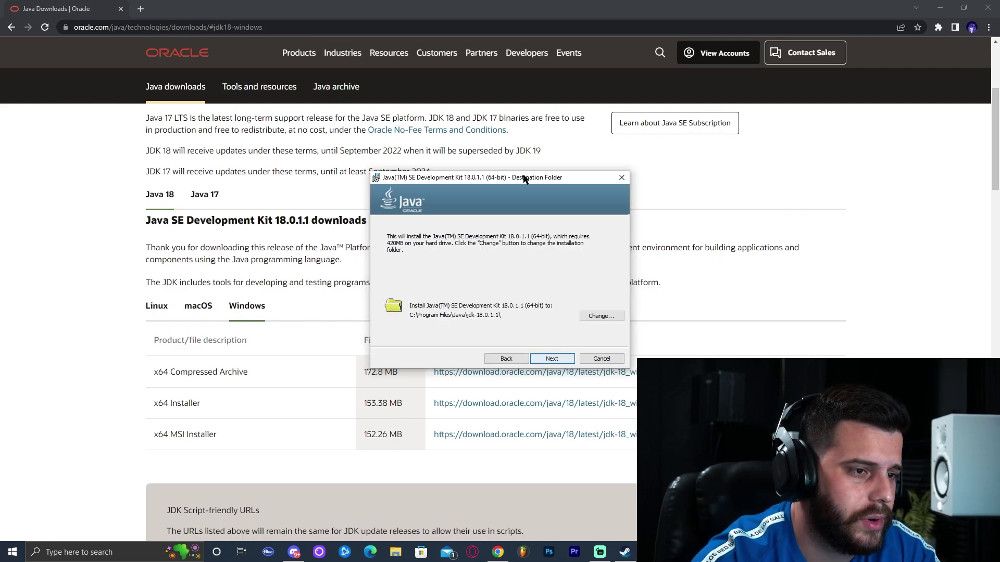
click(562, 362)
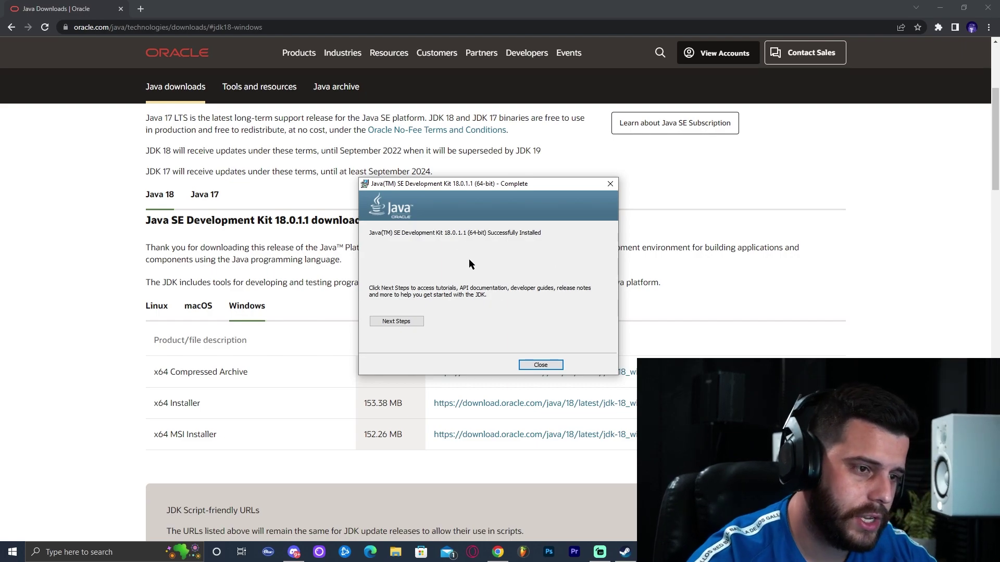
click(540, 365)
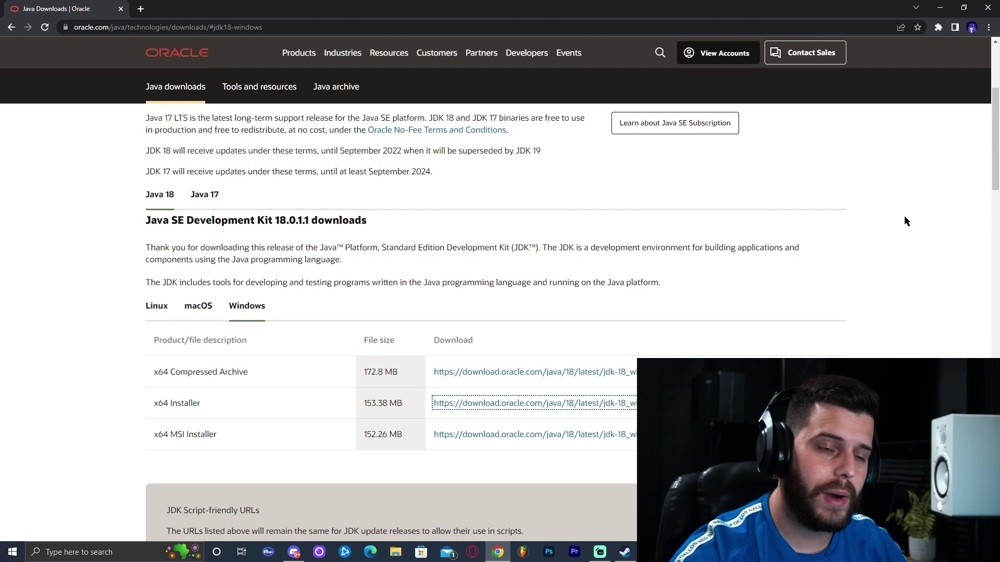
click(919, 204)
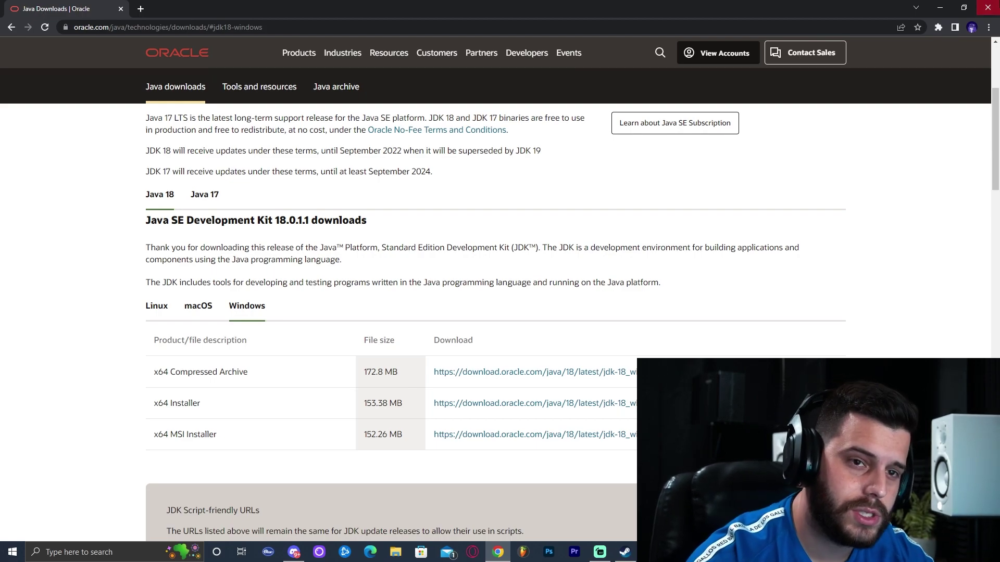
Filter Add or remove programs for 'java' to find the Java(TM) SE Development Kit 18.0.1.1 entry.
key(super+d)
click(104, 551)
text(add or re)
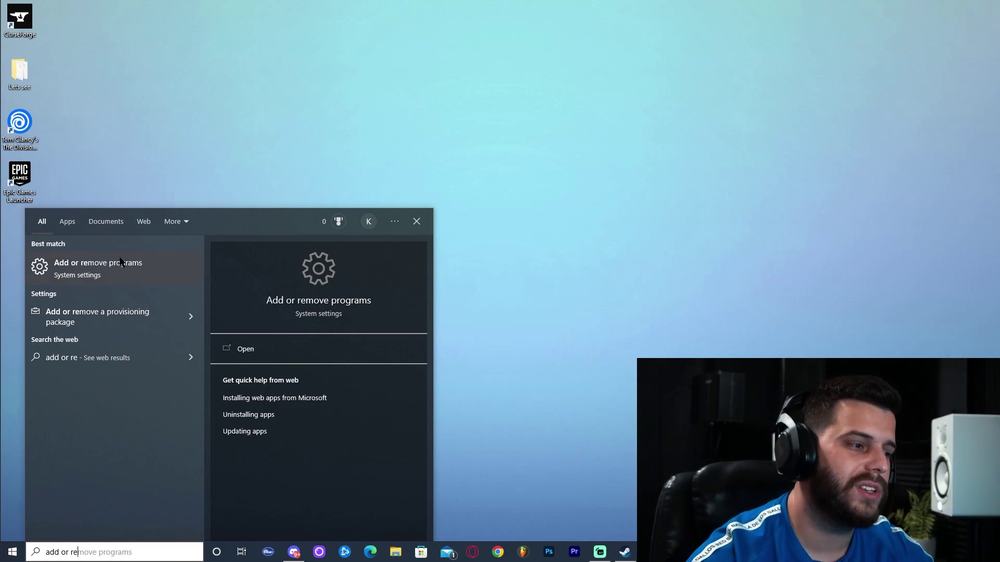
click(121, 261)
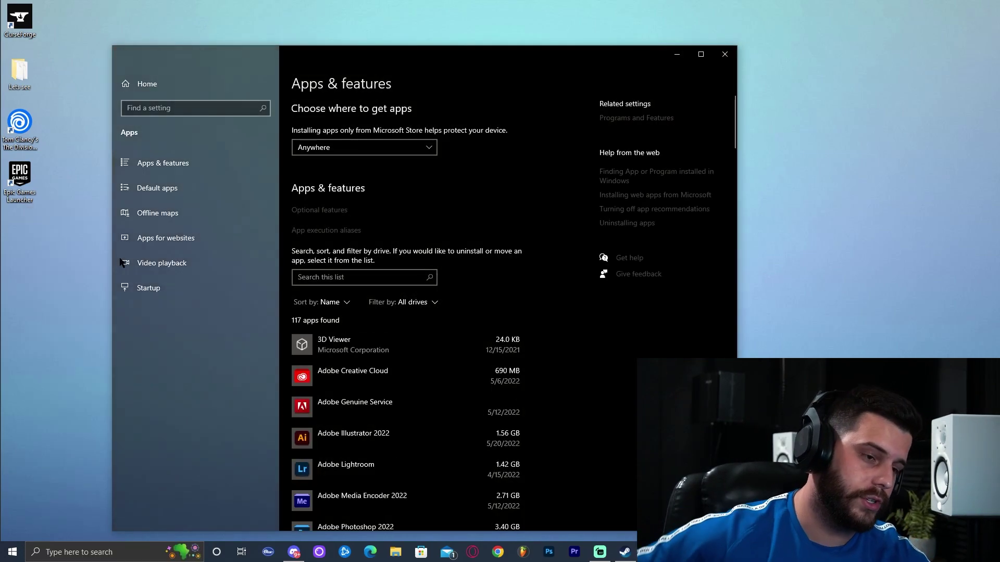
click(357, 276)
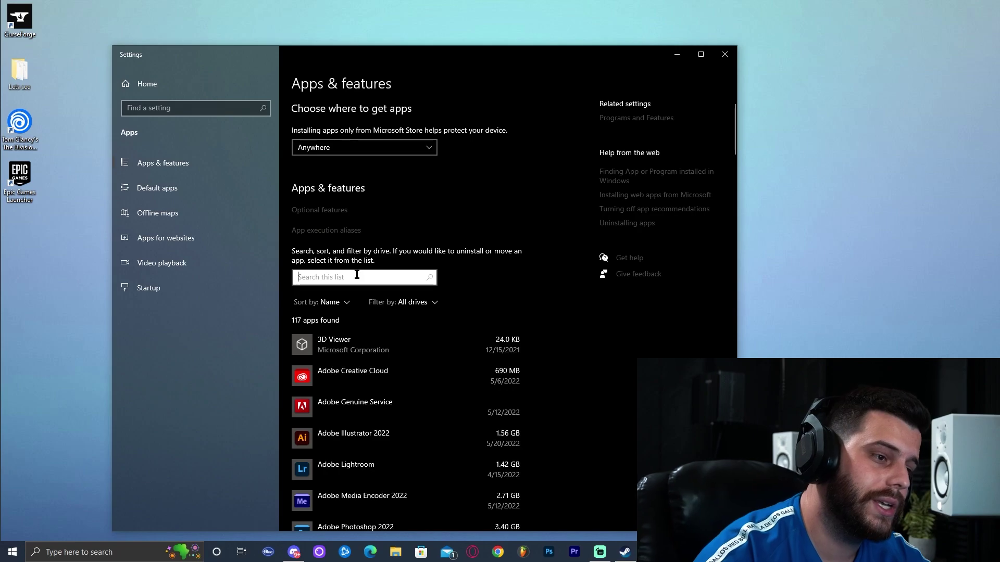
text(java)
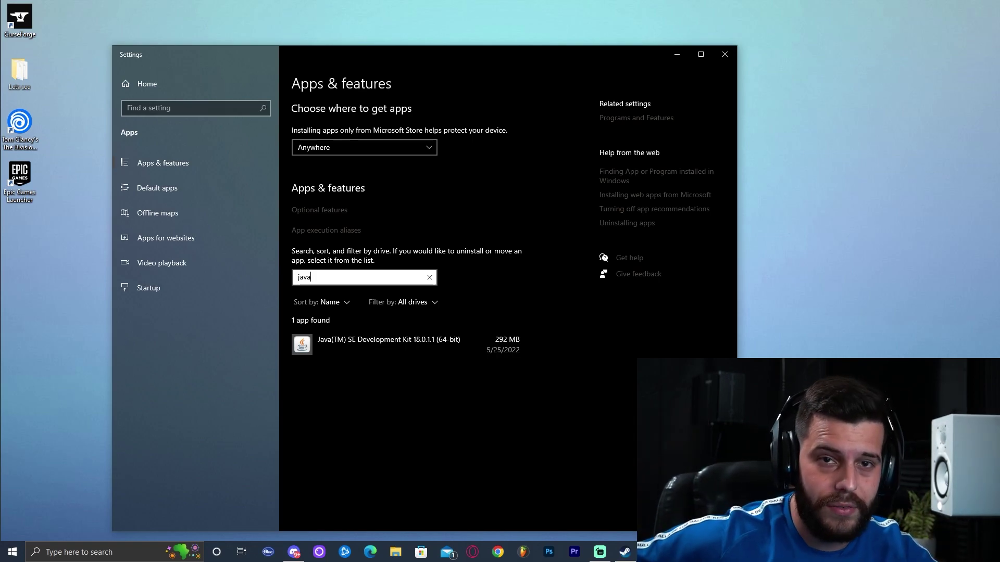
Close Settings and refresh the desktop.
click(724, 54)
right_click(660, 157)
click(698, 188)
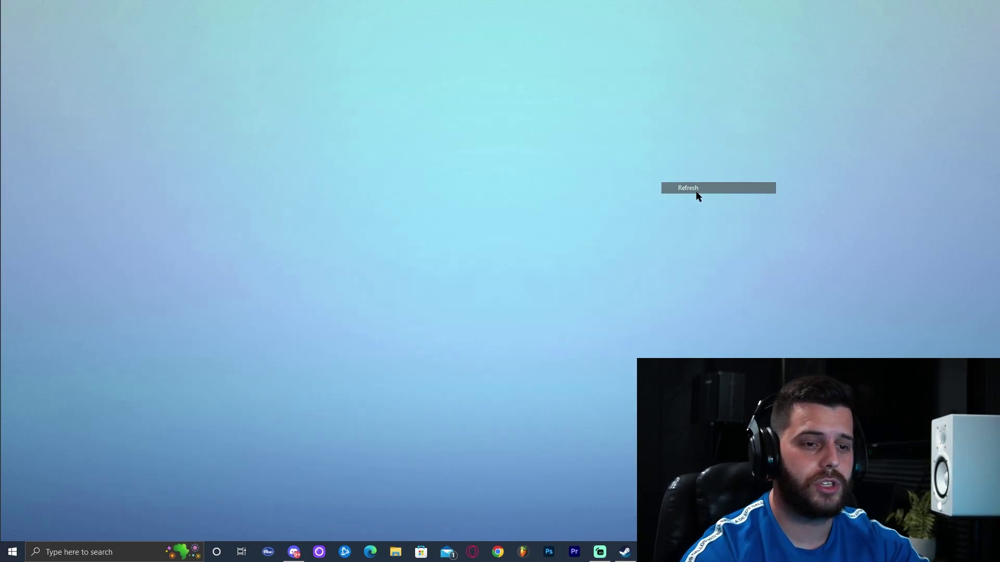